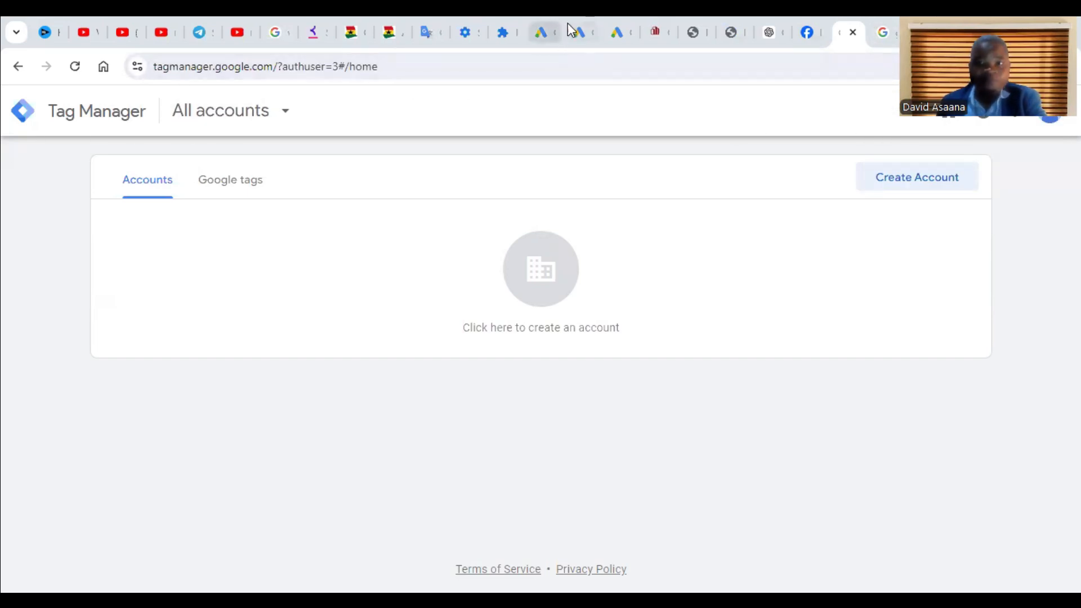
Look over the Google Tag Manager search result and the Measure conversions card on the Google Ads overview.
{"action": "left_click", "coordinate": [887, 19]}
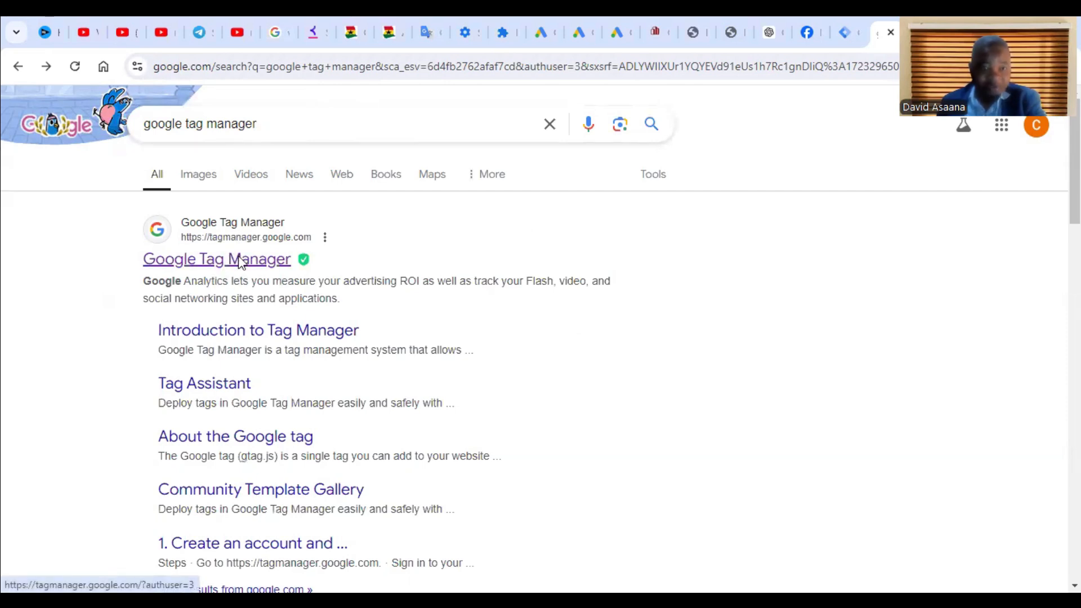
{"action": "left_click", "coordinate": [842, 31]}
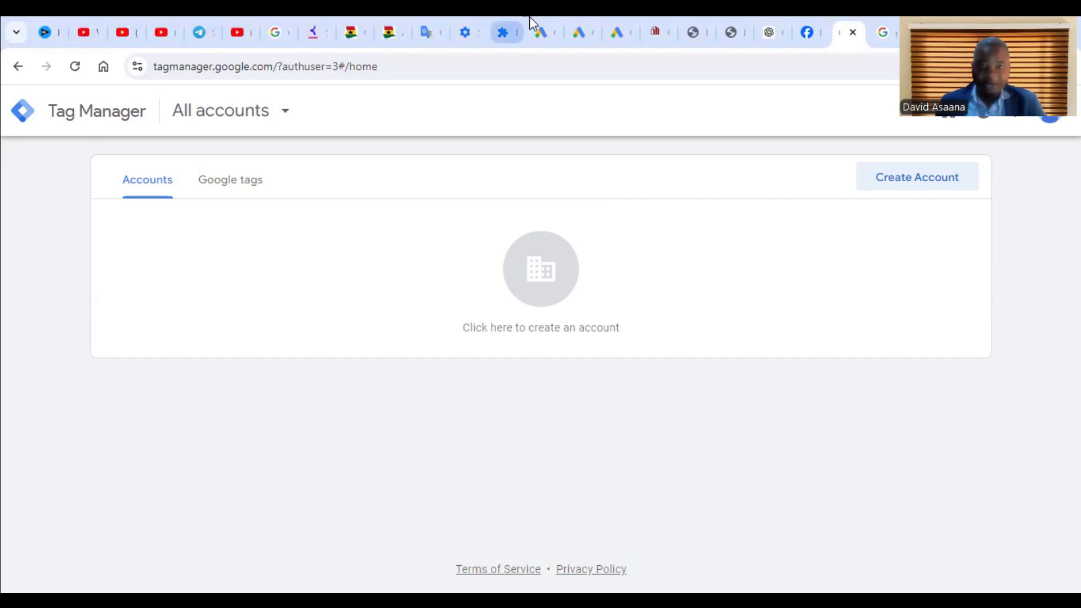
{"action": "left_click", "coordinate": [538, 28]}
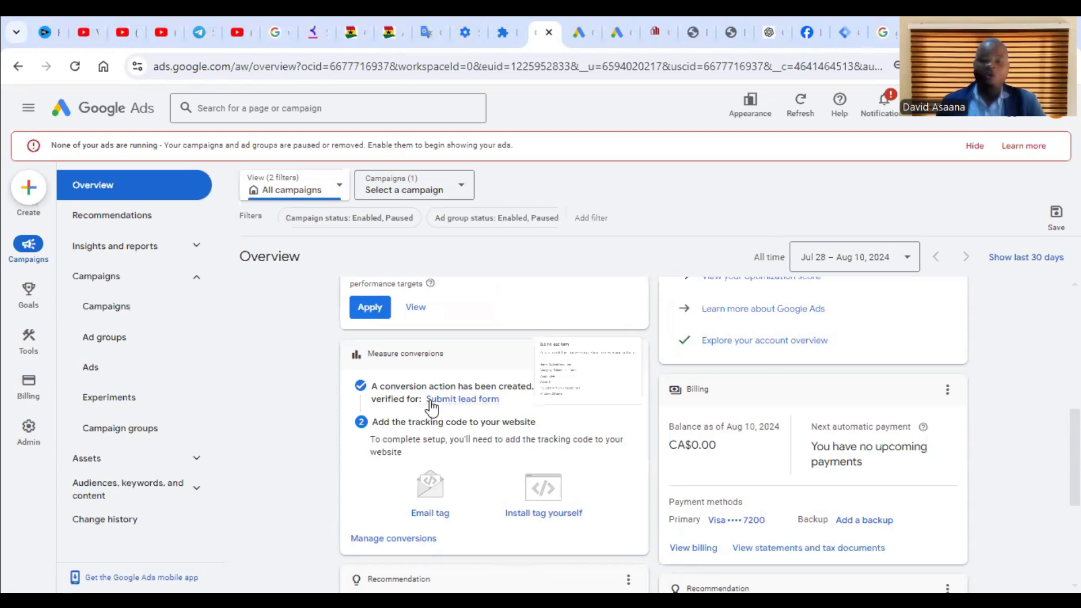
{"action": "mouse_move", "coordinate": [432, 406]}
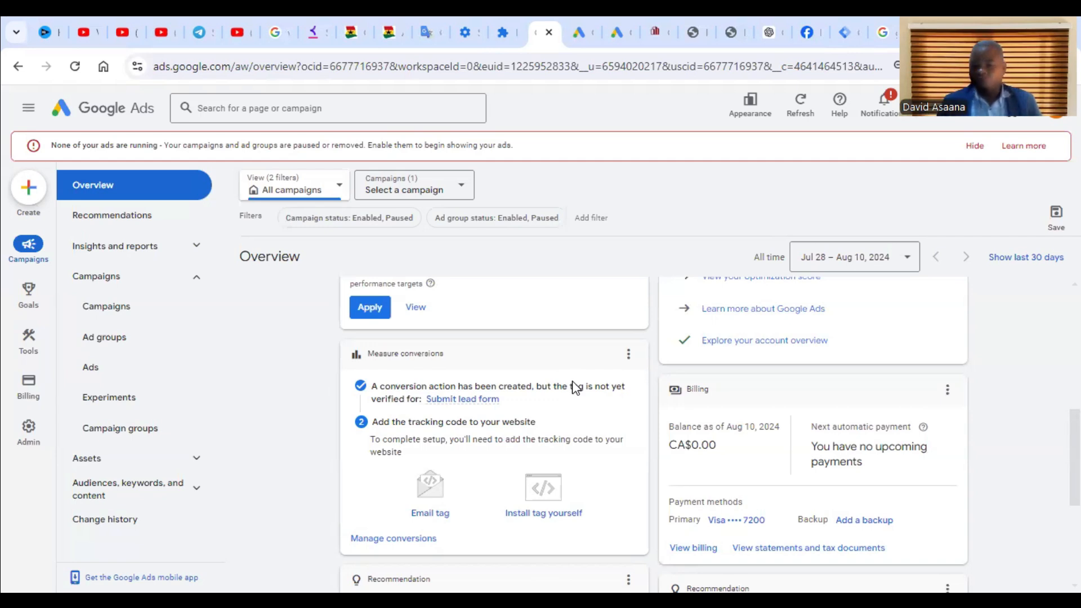
Switch back to Tag Manager, start a new account and enter Colmak Construction as the account name.
{"action": "left_click", "coordinate": [850, 22]}
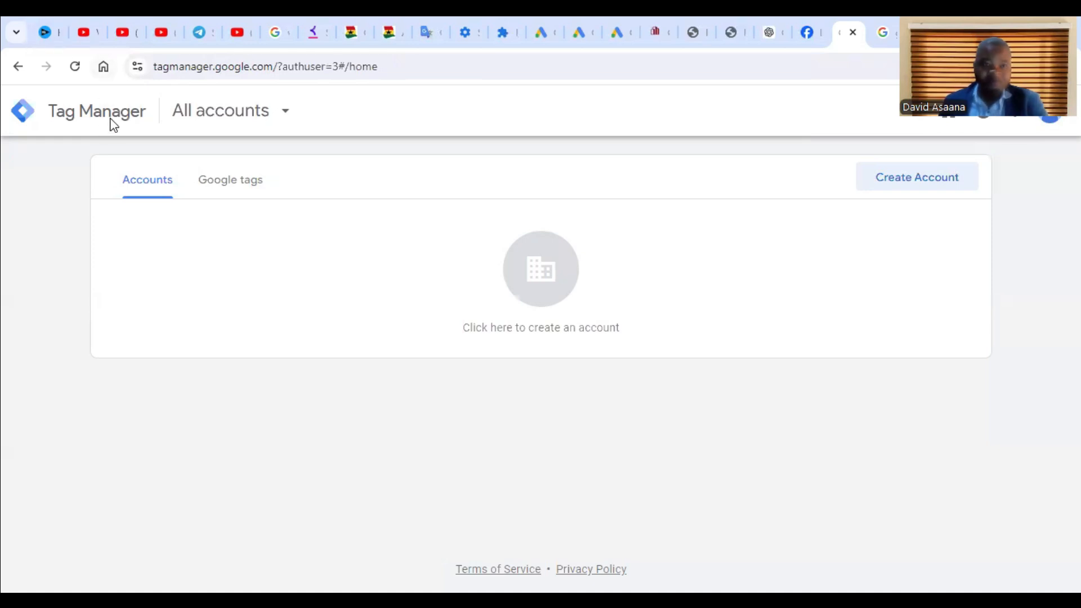
{"action": "left_click", "coordinate": [918, 177]}
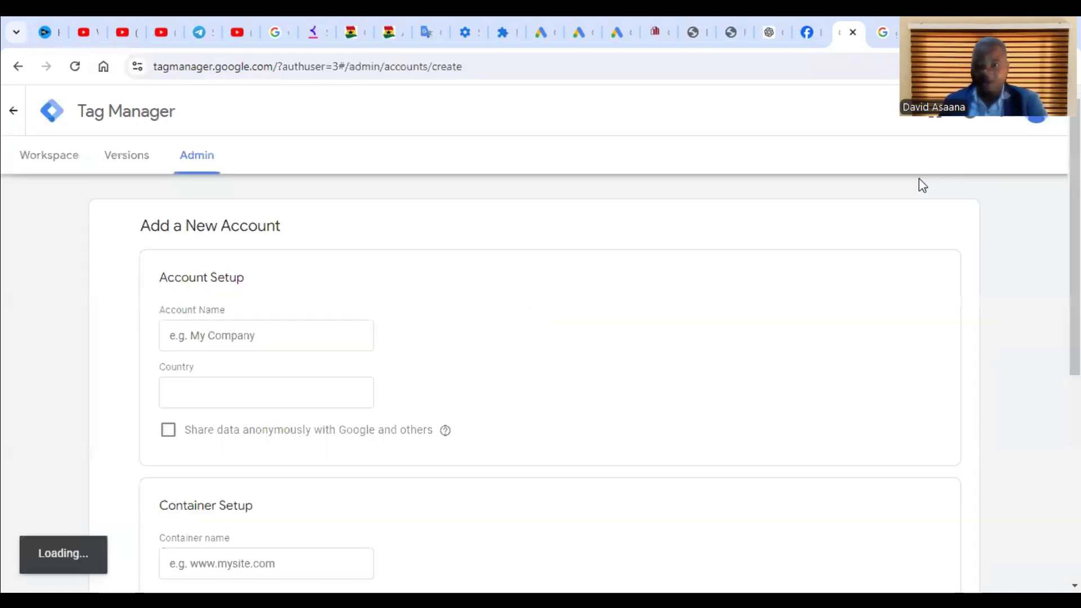
{"action": "left_click", "coordinate": [278, 334]}
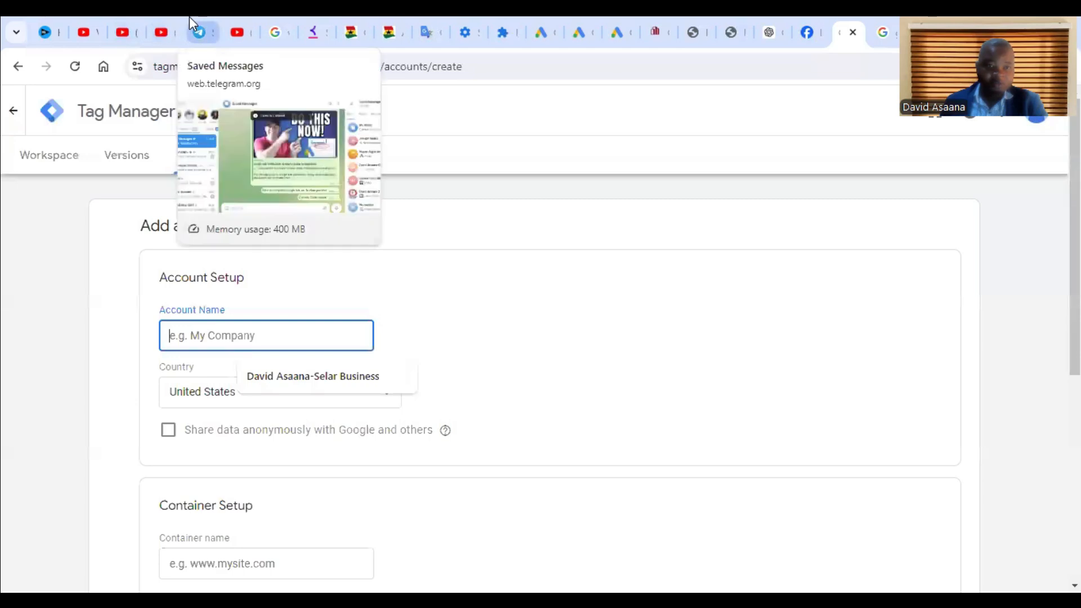
{"action": "left_click", "coordinate": [201, 24]}
{"action": "right_click", "coordinate": [231, 336]}
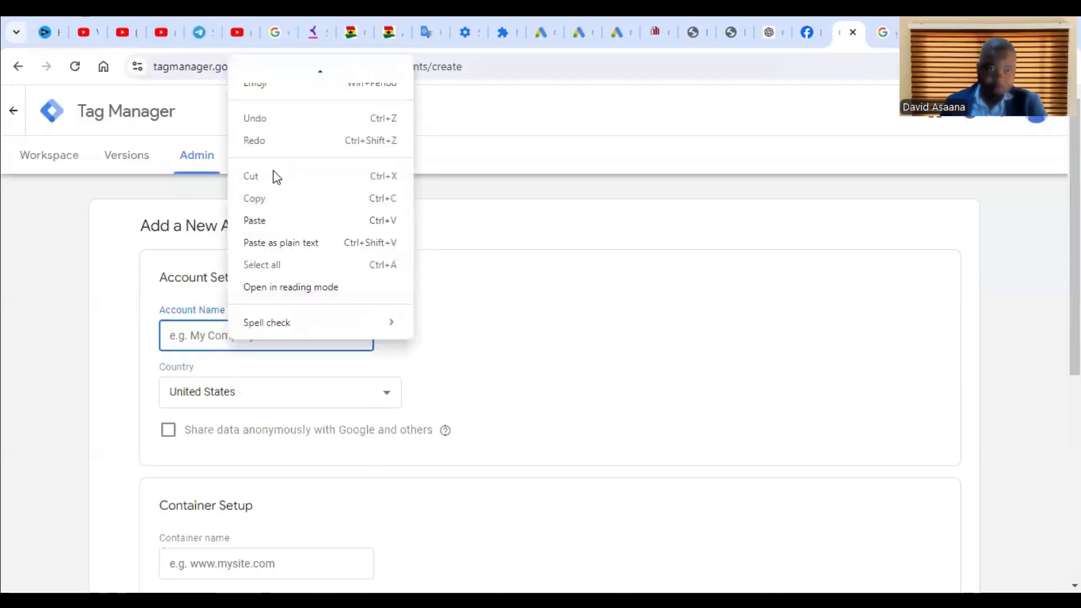
{"action": "left_click", "coordinate": [275, 220]}
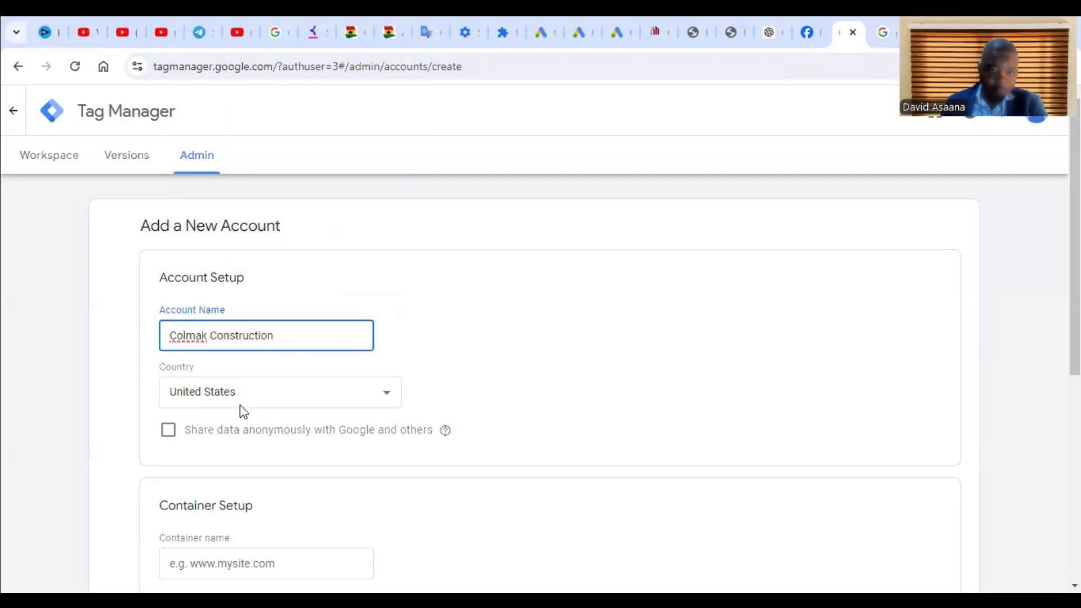
Set the new account's country to Canada.
{"action": "left_click", "coordinate": [345, 403]}
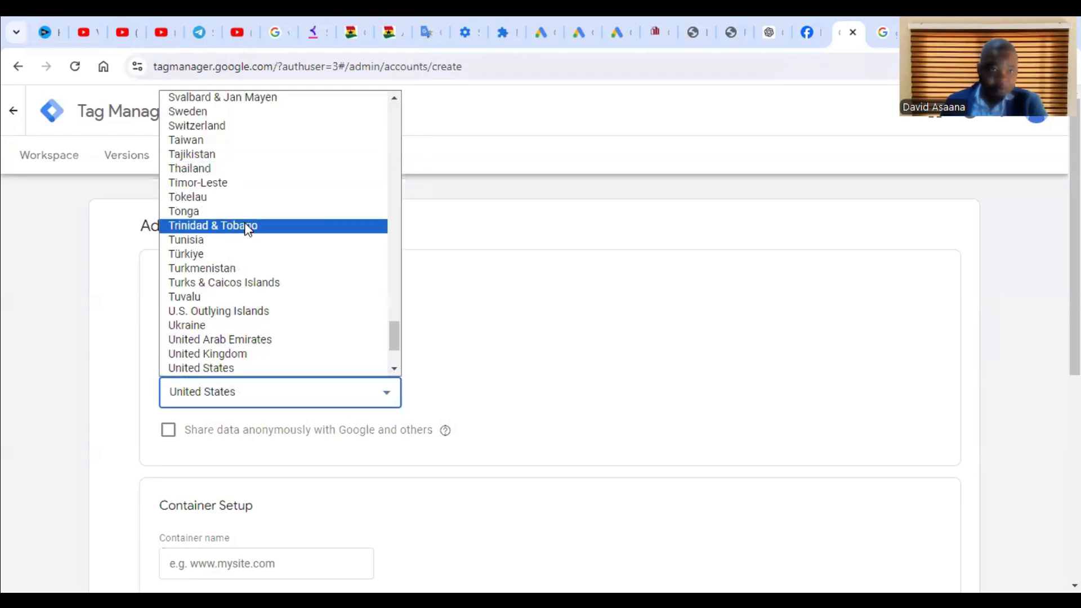
{"action": "scroll", "coordinate": [245, 228], "scroll_direction": "up", "scroll_amount": 15}
{"action": "scroll", "coordinate": [245, 232], "scroll_direction": "up", "scroll_amount": 14}
{"action": "scroll", "coordinate": [249, 295], "scroll_direction": "down", "scroll_amount": 8}
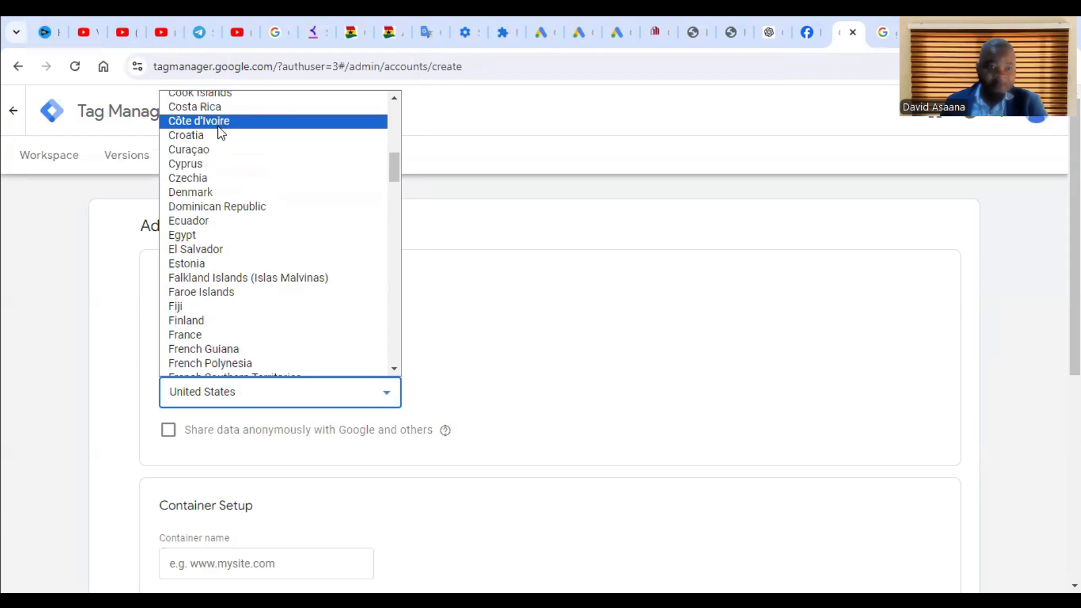
{"action": "scroll", "coordinate": [219, 130], "scroll_direction": "up", "scroll_amount": 3}
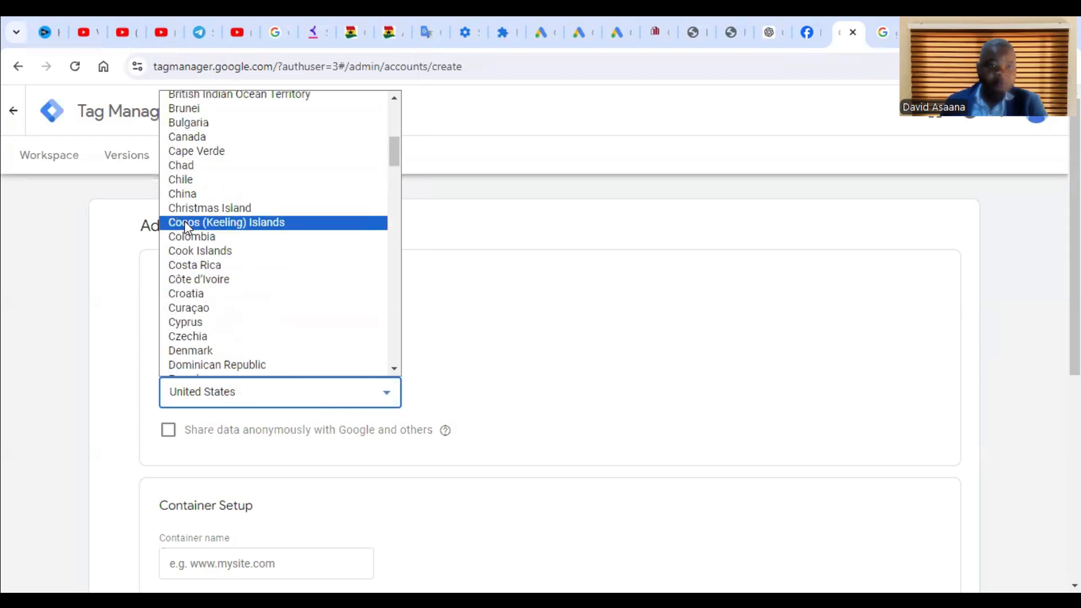
{"action": "left_click", "coordinate": [209, 138]}
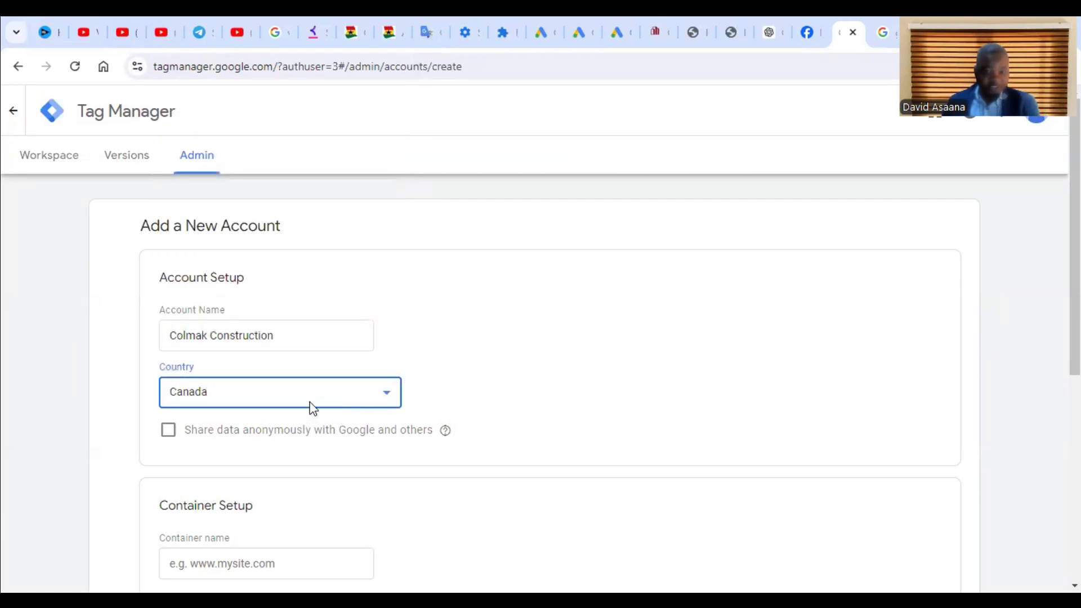
Name the container colmakconstruction.com and choose Web as its target platform.
{"action": "scroll", "coordinate": [308, 438], "scroll_direction": "down", "scroll_amount": 1}
{"action": "scroll", "coordinate": [307, 434], "scroll_direction": "down", "scroll_amount": 1}
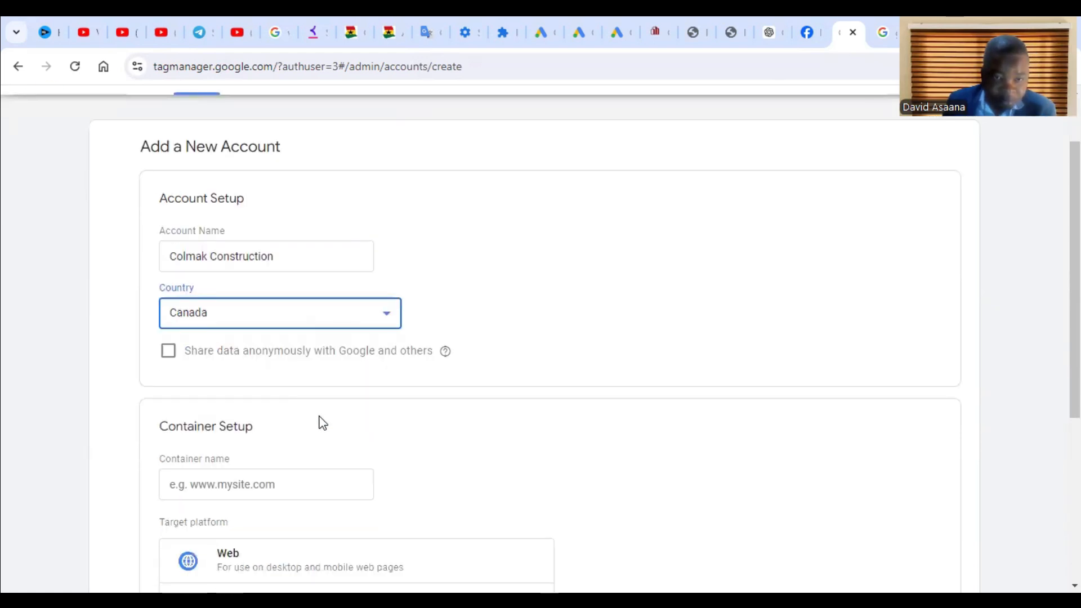
{"action": "scroll", "coordinate": [322, 422], "scroll_direction": "down", "scroll_amount": 3}
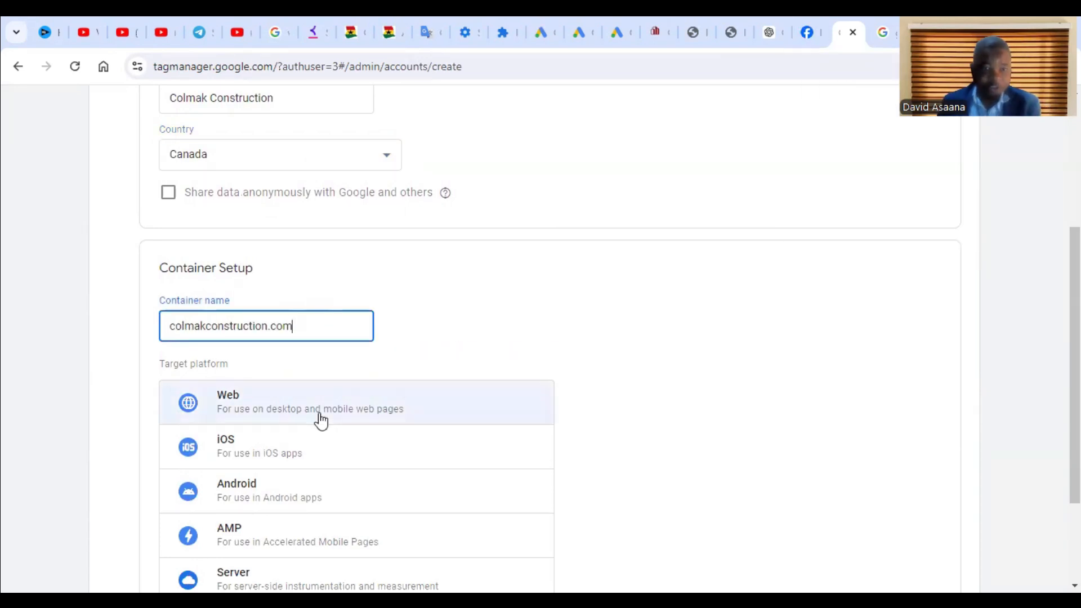
{"action": "scroll", "coordinate": [338, 408], "scroll_direction": "down", "scroll_amount": 3}
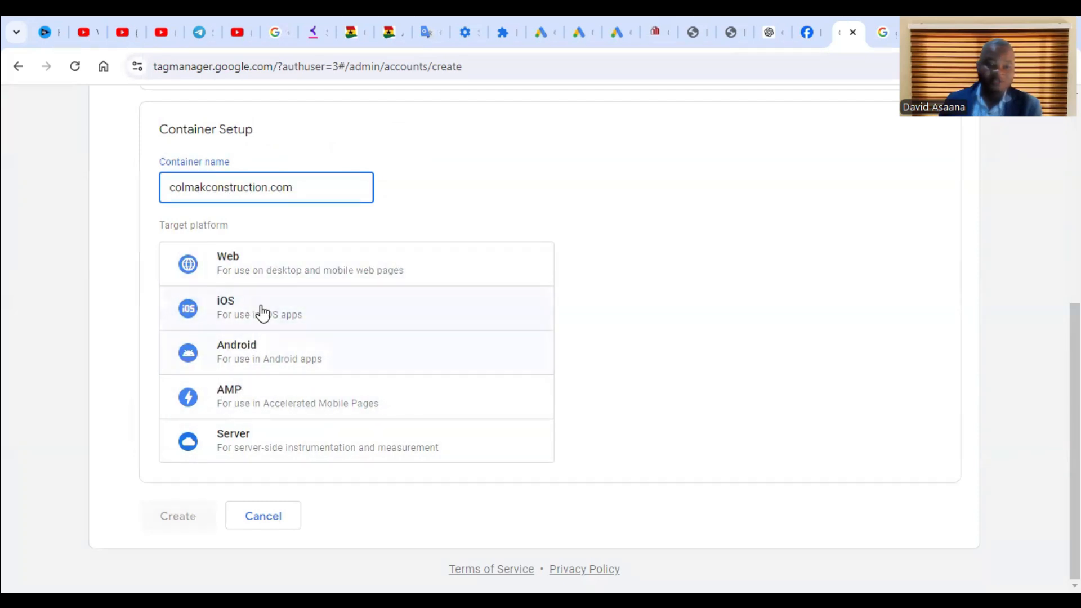
{"action": "left_click", "coordinate": [458, 192]}
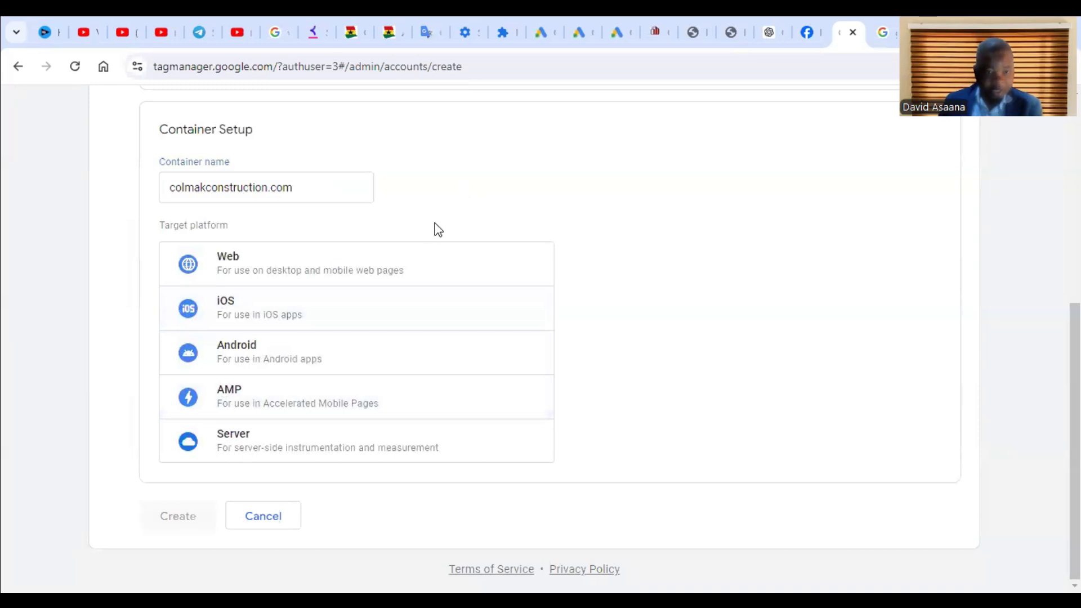
{"action": "left_click", "coordinate": [323, 274]}
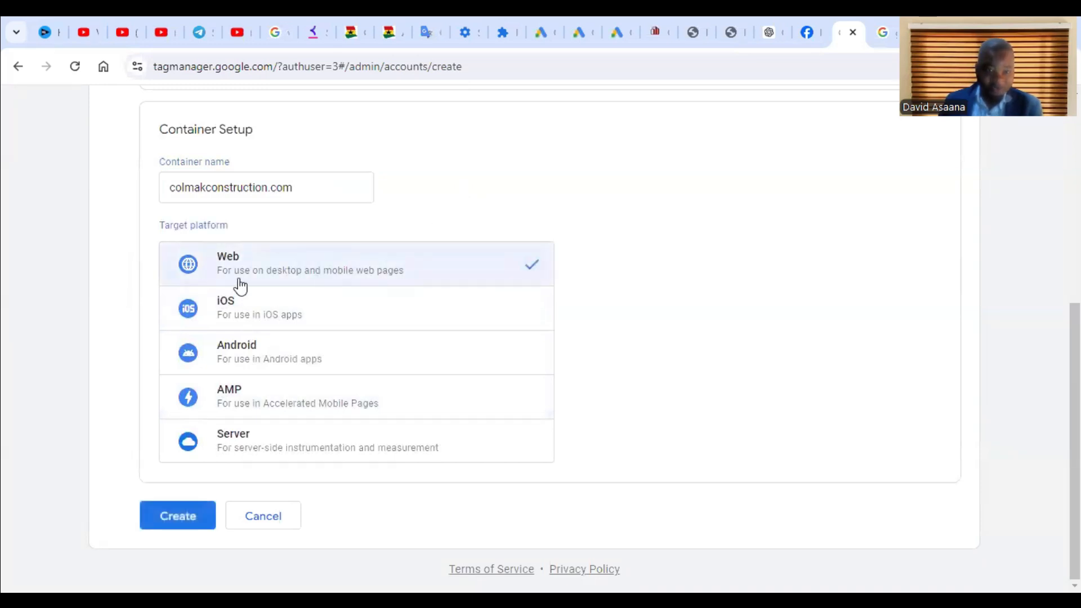
Recheck the account and container details, and submit the new account for creation.
{"action": "scroll", "coordinate": [313, 263], "scroll_direction": "up", "scroll_amount": 7}
{"action": "scroll", "coordinate": [311, 261], "scroll_direction": "down", "scroll_amount": 7}
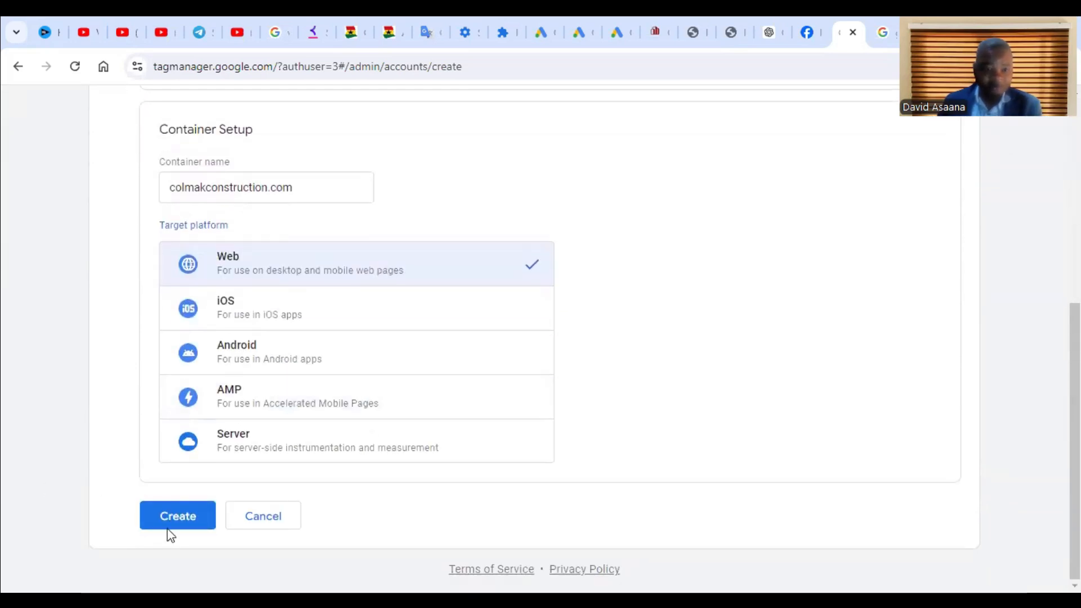
{"action": "scroll", "coordinate": [357, 470], "scroll_direction": "up", "scroll_amount": 7}
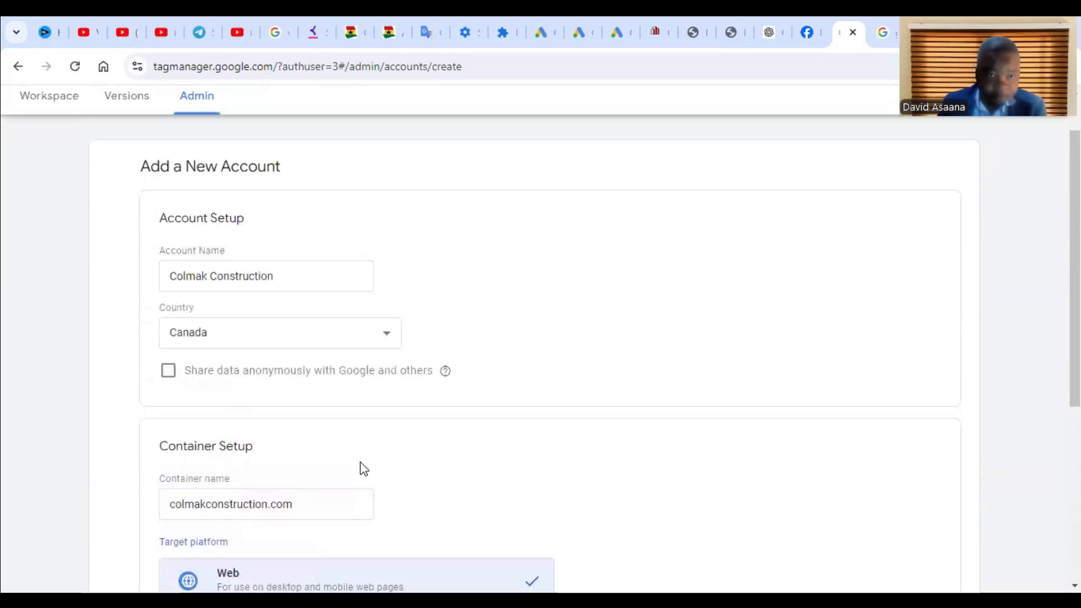
{"action": "scroll", "coordinate": [357, 471], "scroll_direction": "down", "scroll_amount": 7}
{"action": "left_click", "coordinate": [176, 516]}
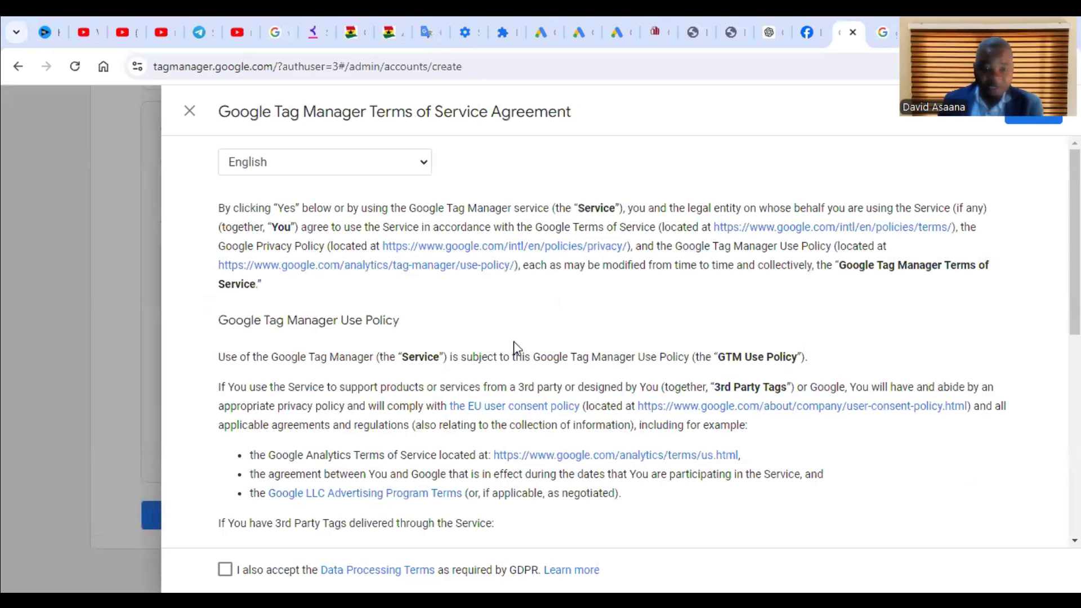
Read through the Tag Manager Terms of Service, accept the GDPR Data Processing Terms and try to agree to the agreement.
{"action": "scroll", "coordinate": [514, 341], "scroll_direction": "down", "scroll_amount": 5}
{"action": "scroll", "coordinate": [404, 303], "scroll_direction": "up", "scroll_amount": 5}
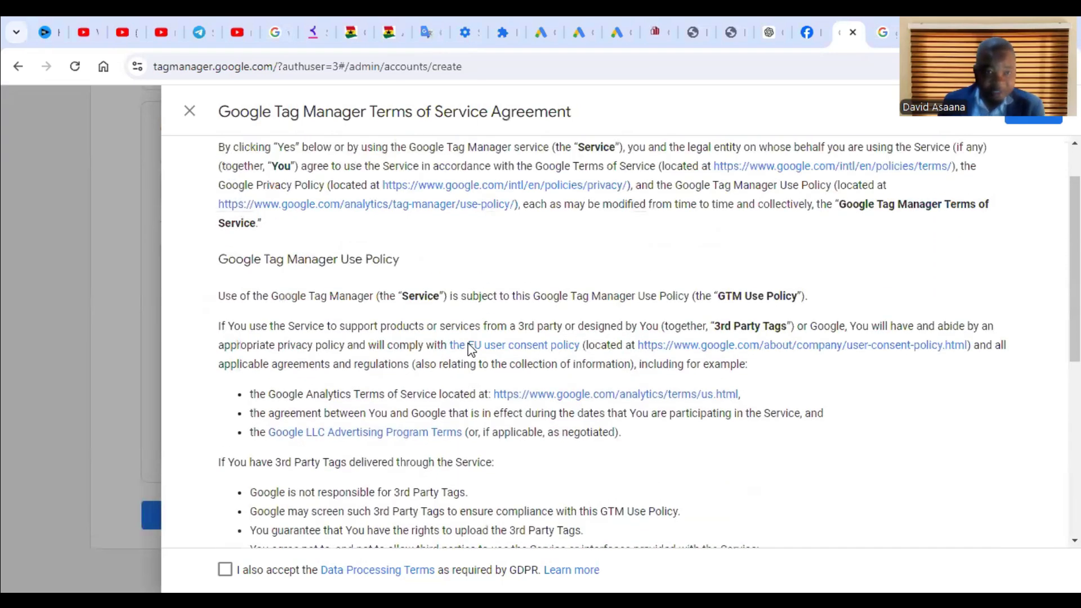
{"action": "scroll", "coordinate": [422, 330], "scroll_direction": "down", "scroll_amount": 7}
{"action": "scroll", "coordinate": [478, 338], "scroll_direction": "up", "scroll_amount": 5}
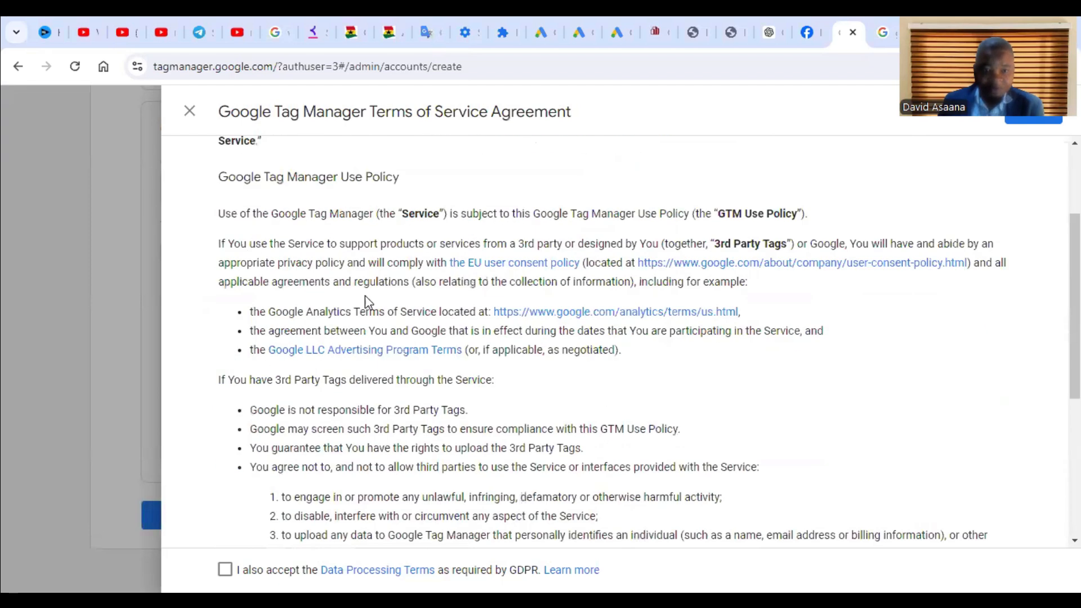
{"action": "scroll", "coordinate": [574, 211], "scroll_direction": "up", "scroll_amount": 3}
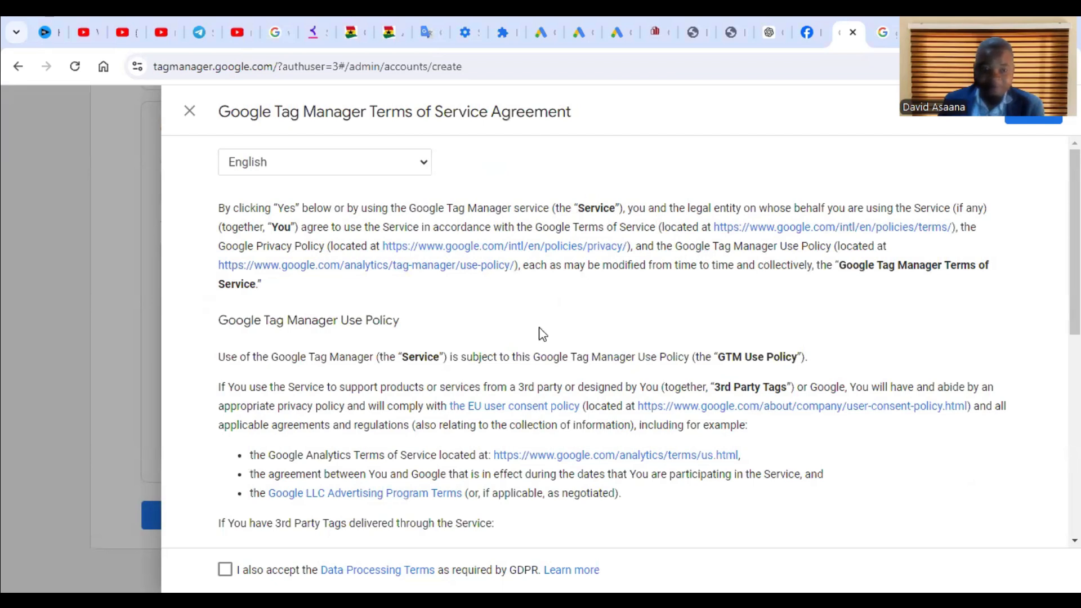
{"action": "scroll", "coordinate": [414, 435], "scroll_direction": "down", "scroll_amount": 5}
{"action": "scroll", "coordinate": [339, 487], "scroll_direction": "down", "scroll_amount": 1}
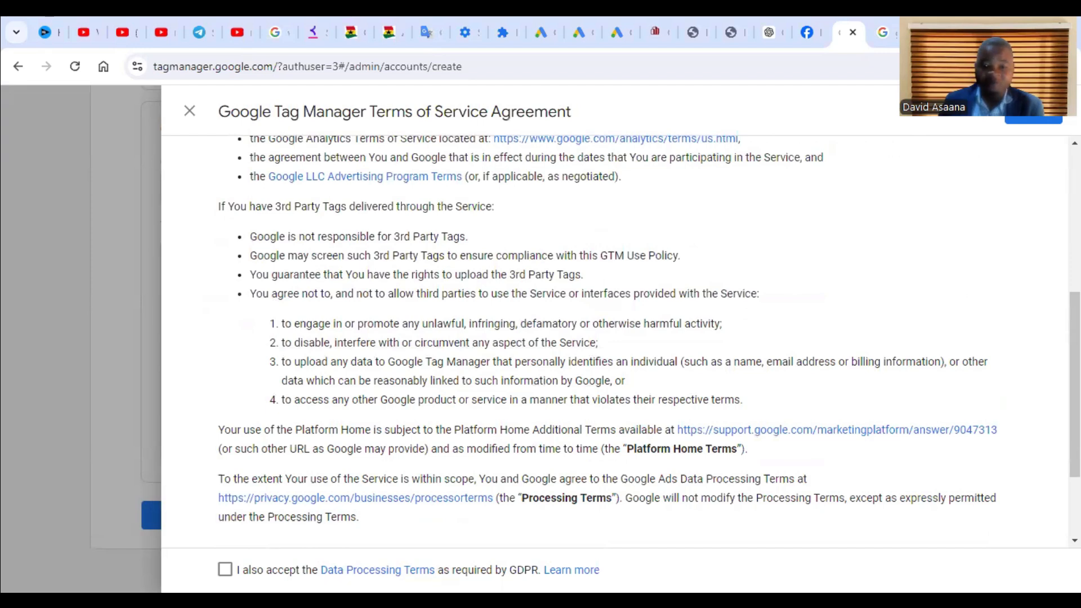
{"action": "left_click", "coordinate": [225, 569]}
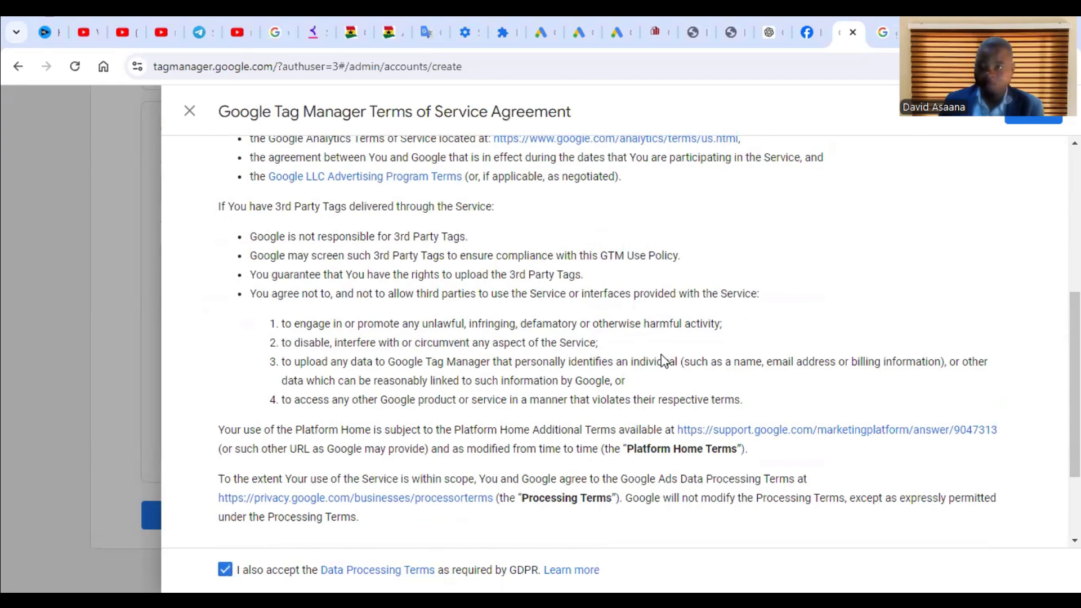
{"action": "scroll", "coordinate": [957, 164], "scroll_direction": "up", "scroll_amount": 3}
{"action": "left_click", "coordinate": [1052, 120]}
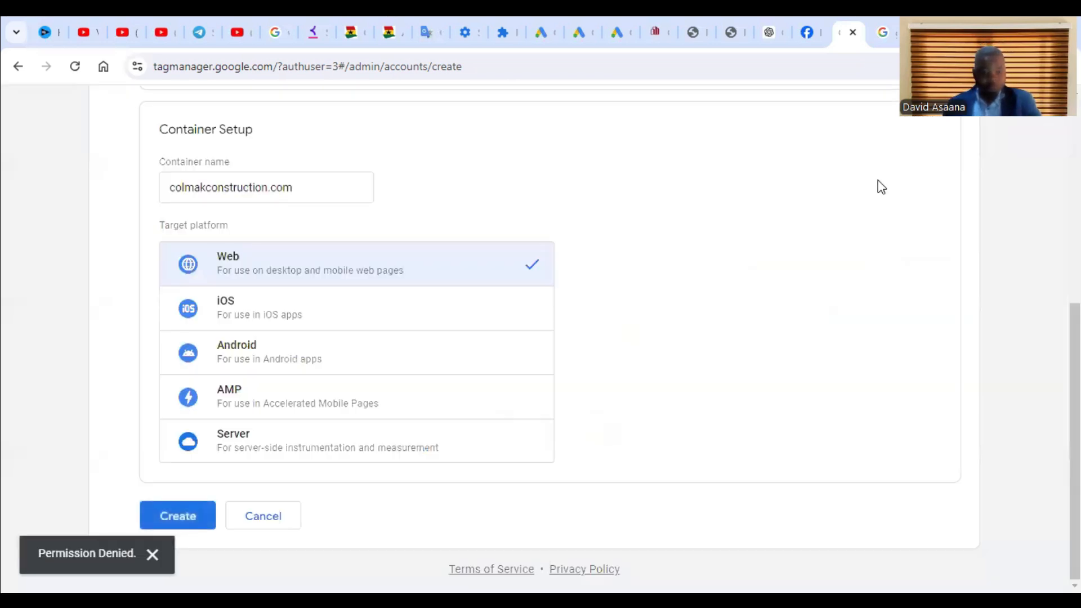
Retry creating the account, and enable sharing data anonymously with Google and others in the account setup.
{"action": "left_click", "coordinate": [203, 515]}
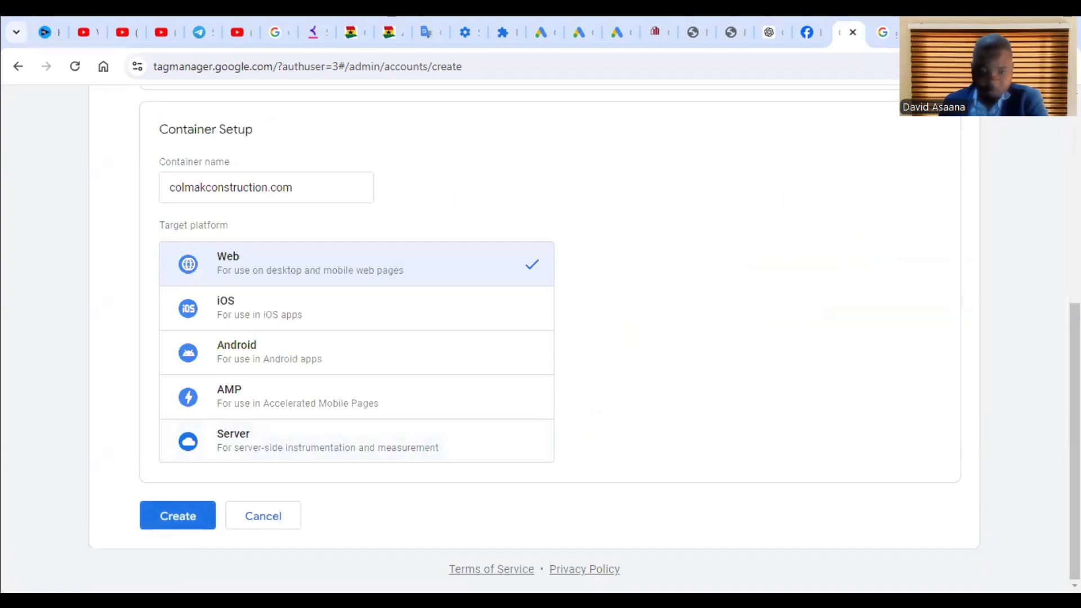
{"action": "scroll", "coordinate": [374, 366], "scroll_direction": "up", "scroll_amount": 4}
{"action": "scroll", "coordinate": [373, 362], "scroll_direction": "down", "scroll_amount": 4}
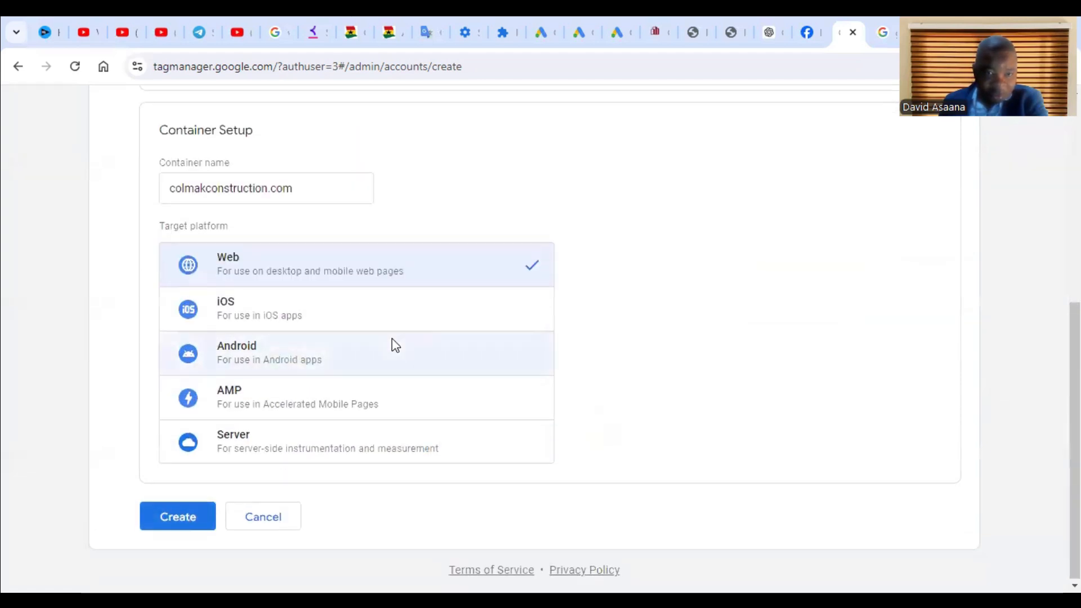
{"action": "scroll", "coordinate": [393, 345], "scroll_direction": "up", "scroll_amount": 5}
{"action": "left_click", "coordinate": [168, 372]}
{"action": "scroll", "coordinate": [400, 408], "scroll_direction": "down", "scroll_amount": 5}
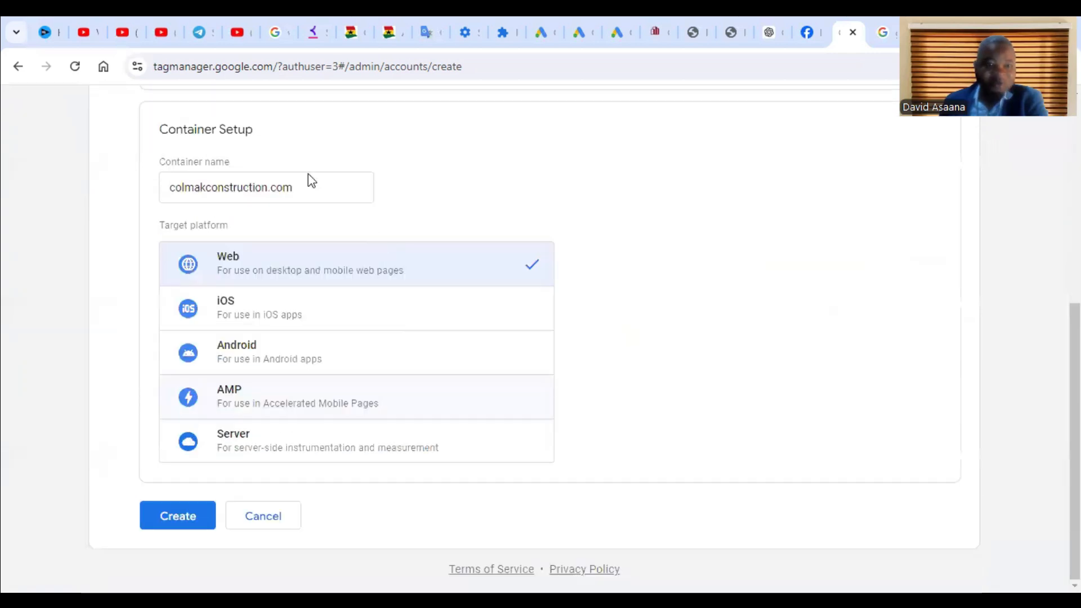
Submit the account again and agree to the Terms of Service with the Data Processing Terms accepted.
{"action": "left_click", "coordinate": [178, 516]}
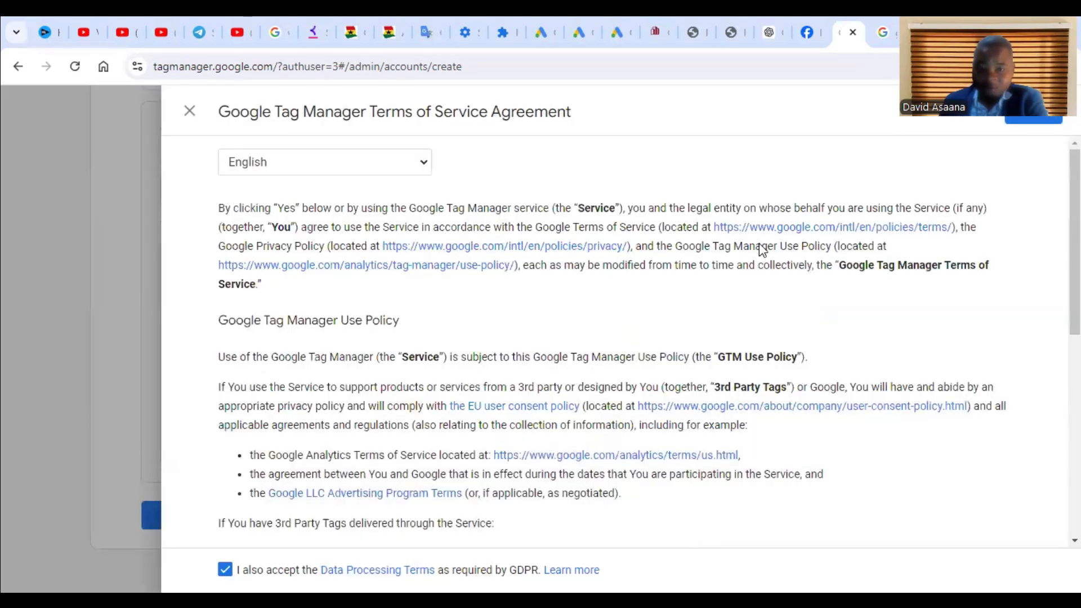
{"action": "scroll", "coordinate": [760, 246], "scroll_direction": "down", "scroll_amount": 6}
{"action": "scroll", "coordinate": [762, 246], "scroll_direction": "up", "scroll_amount": 6}
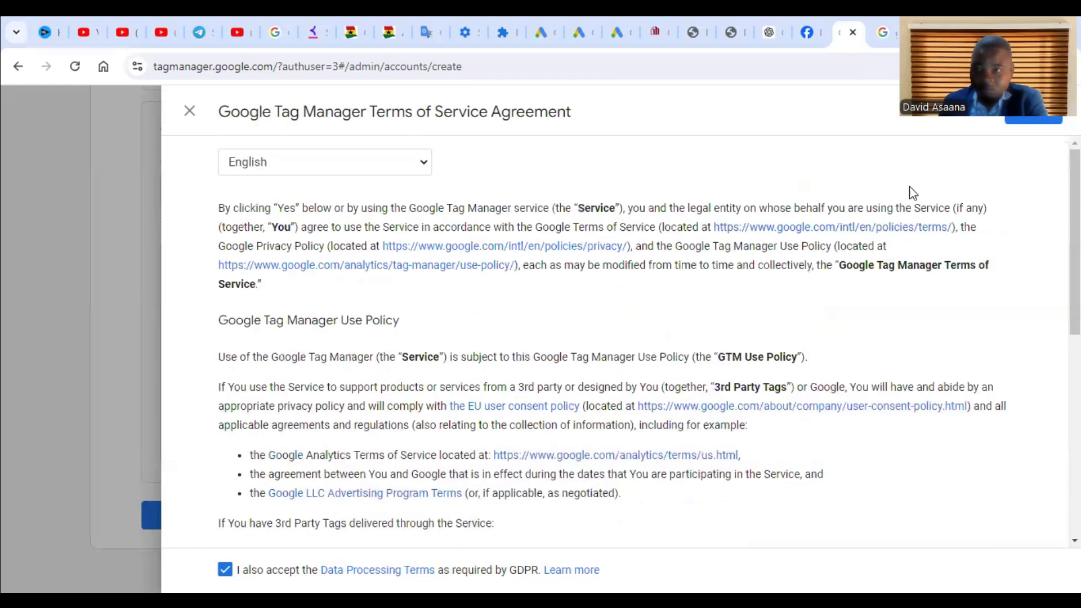
{"action": "scroll", "coordinate": [697, 297], "scroll_direction": "down", "scroll_amount": 7}
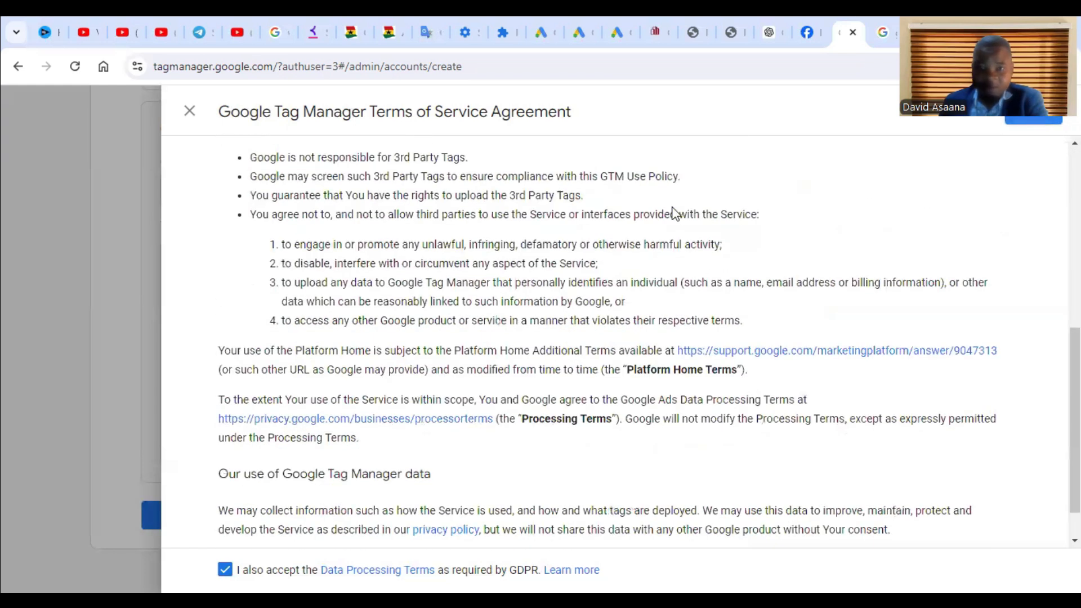
{"action": "left_click", "coordinate": [1056, 119]}
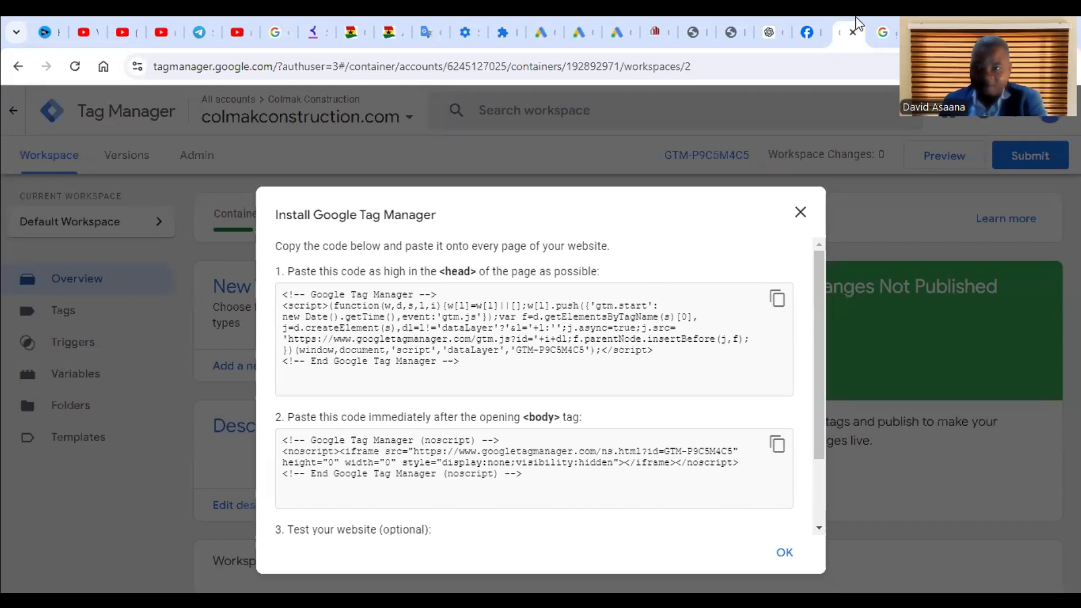
Switch to the WordPress admin of colmakconstruction.com and look through the installed plugins for Header Footer Code Manager.
{"action": "left_click", "coordinate": [648, 25]}
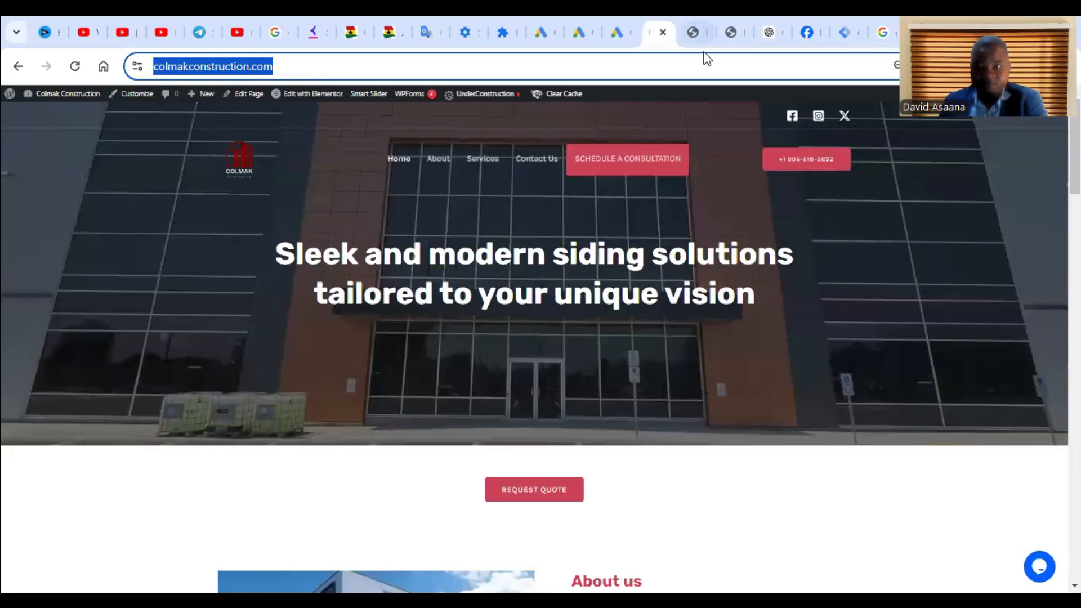
{"action": "left_click", "coordinate": [690, 25]}
{"action": "left_click", "coordinate": [730, 33]}
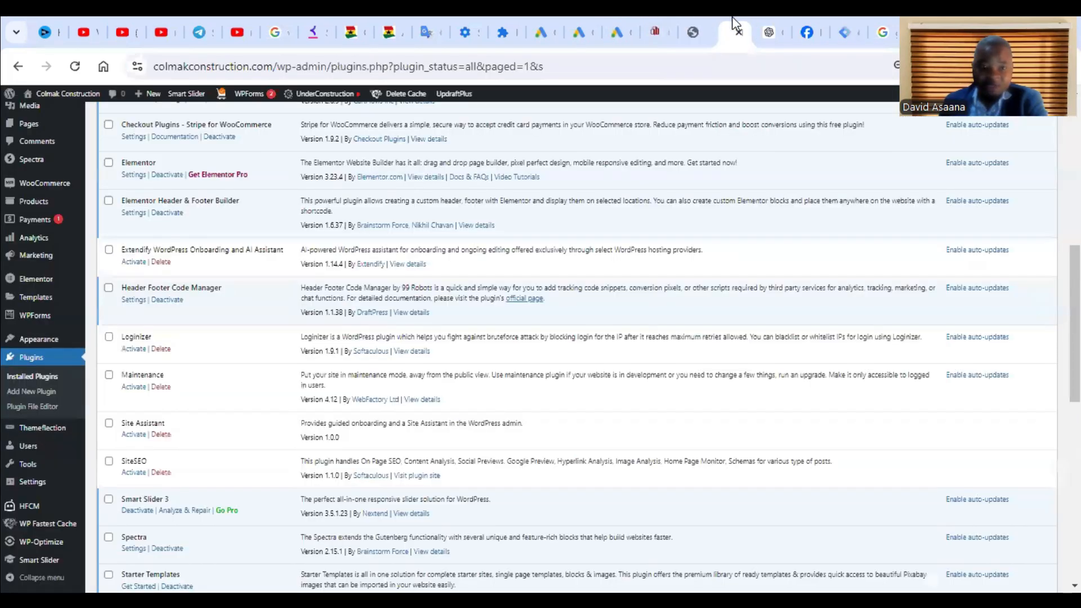
{"action": "left_click", "coordinate": [133, 387]}
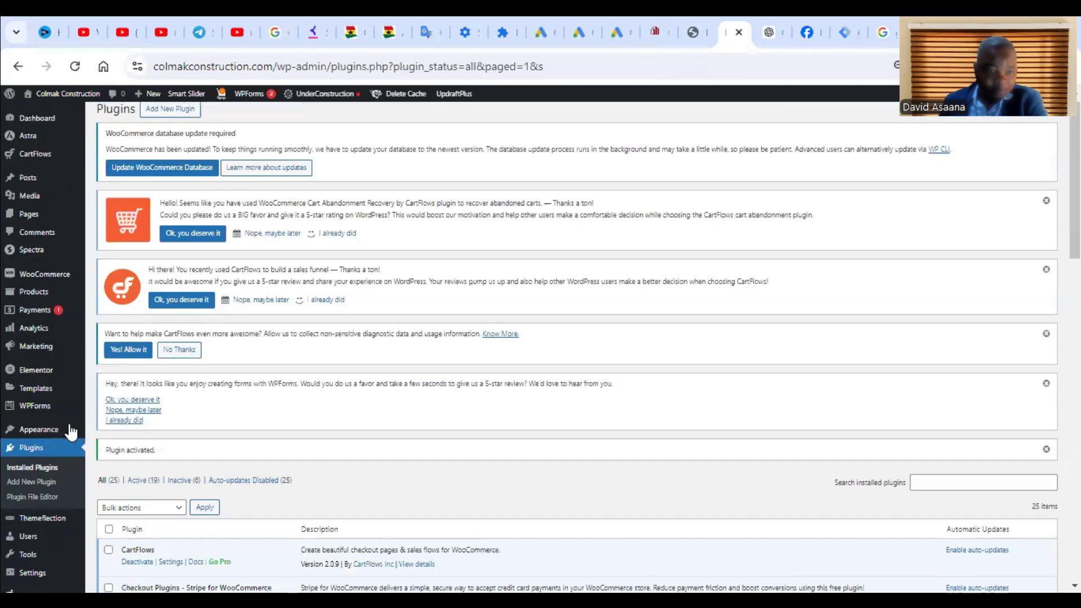
{"action": "scroll", "coordinate": [297, 309], "scroll_direction": "down", "scroll_amount": 8}
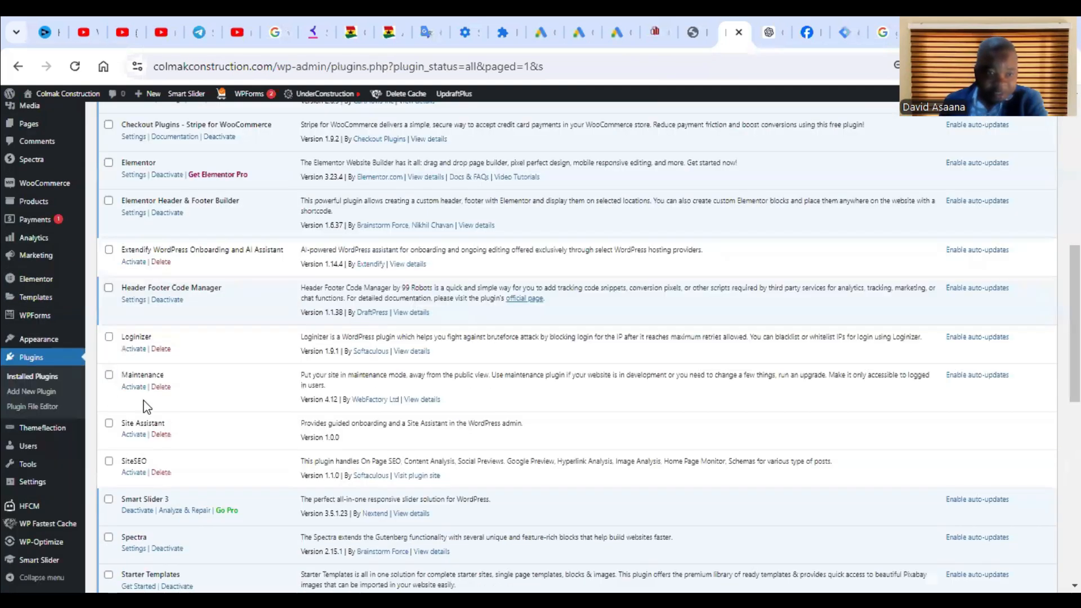
{"action": "scroll", "coordinate": [180, 419], "scroll_direction": "down", "scroll_amount": 4}
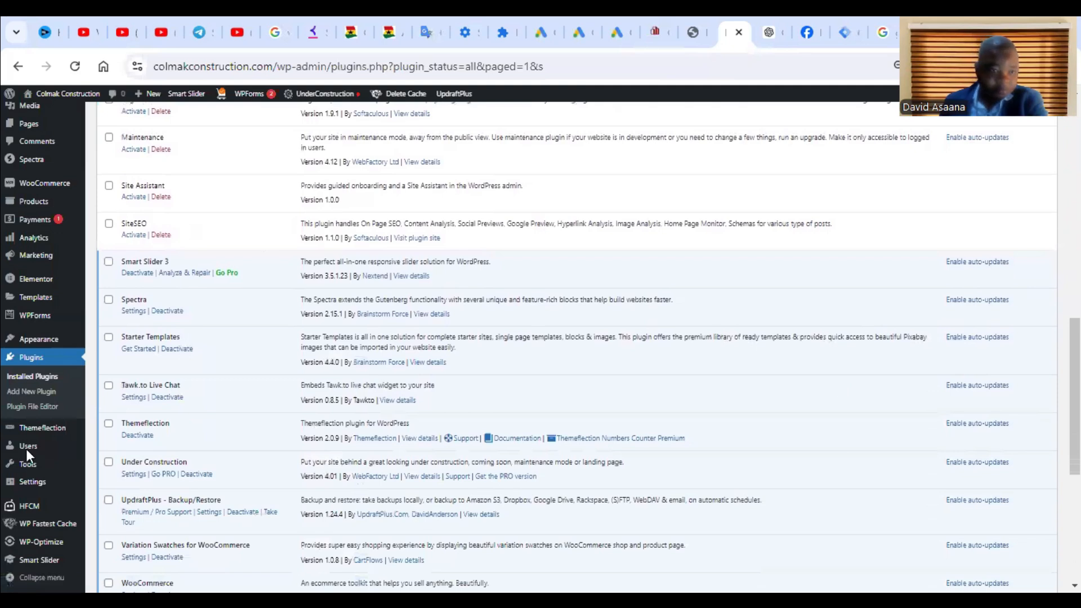
Search the WordPress plugins available to add for "header and footer code manager".
{"action": "scroll", "coordinate": [27, 450], "scroll_direction": "up", "scroll_amount": 8}
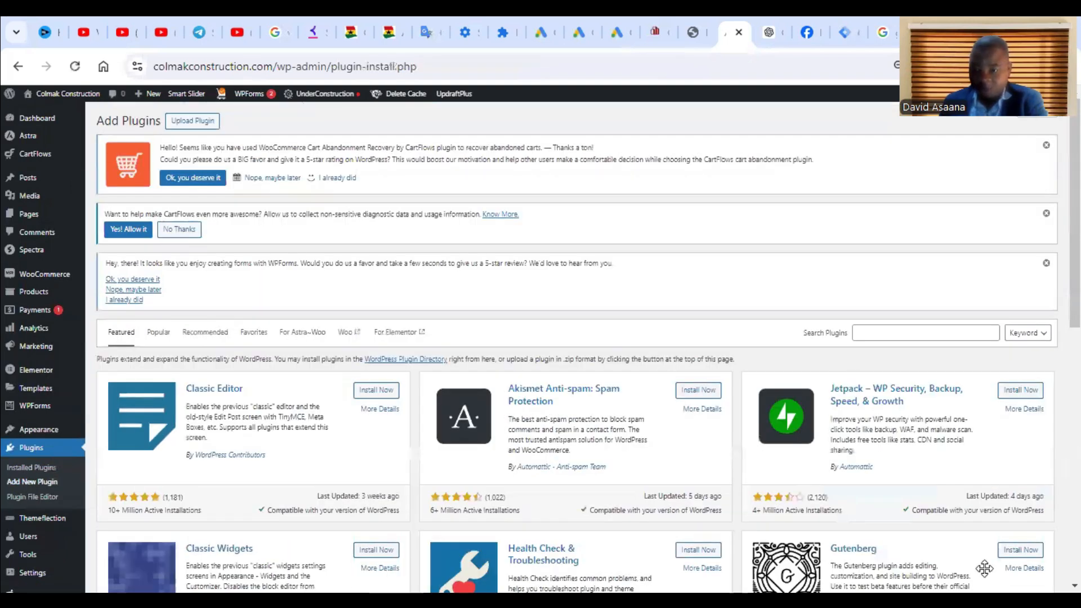
{"action": "left_click", "coordinate": [932, 338]}
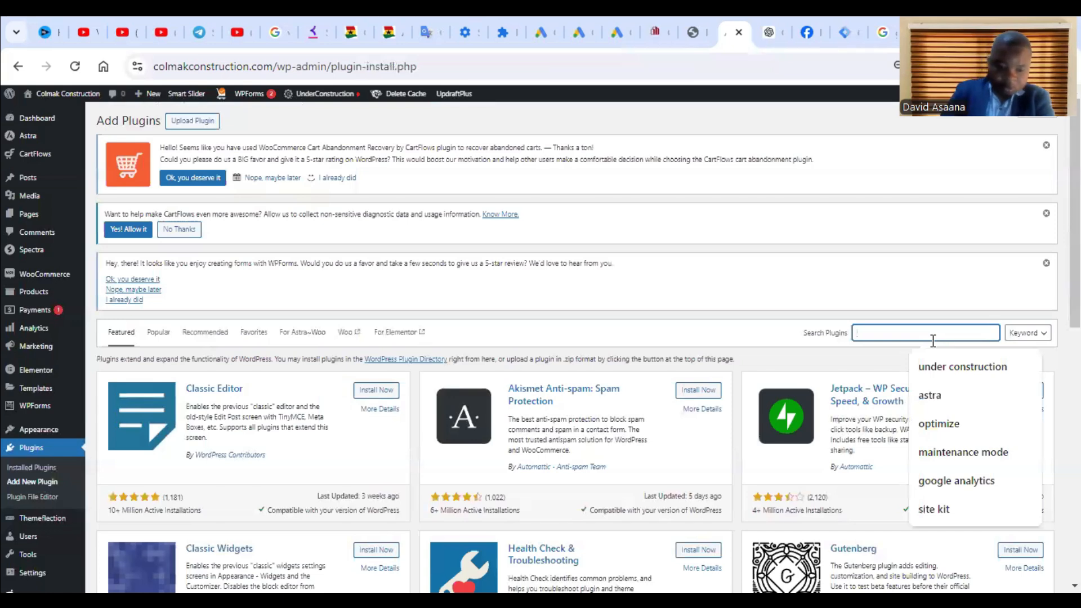
{"action": "type", "text": "he"}
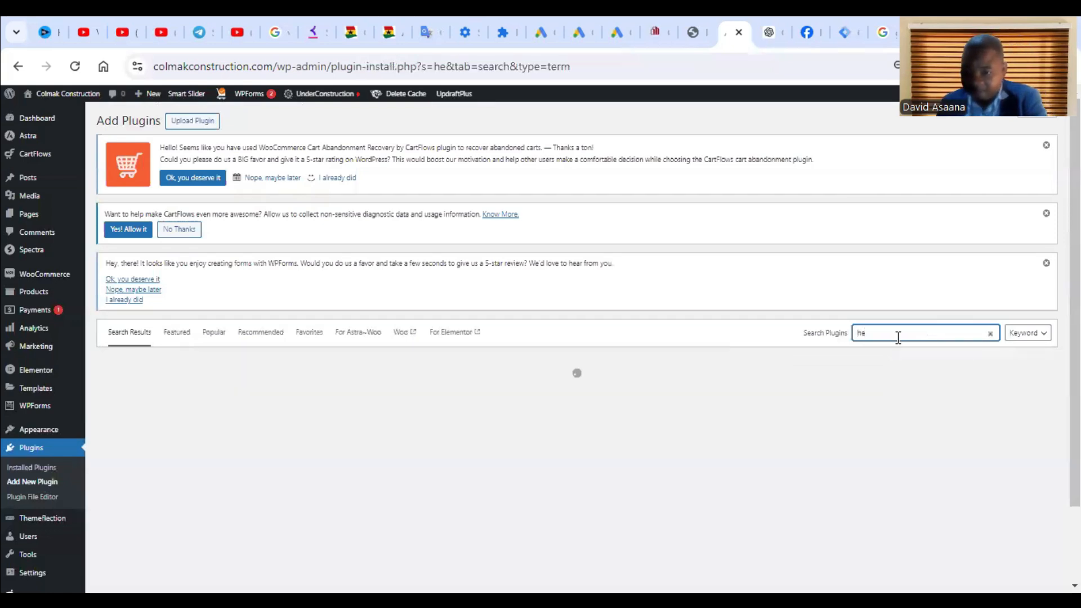
{"action": "left_click", "coordinate": [898, 337]}
{"action": "left_click", "coordinate": [912, 370]}
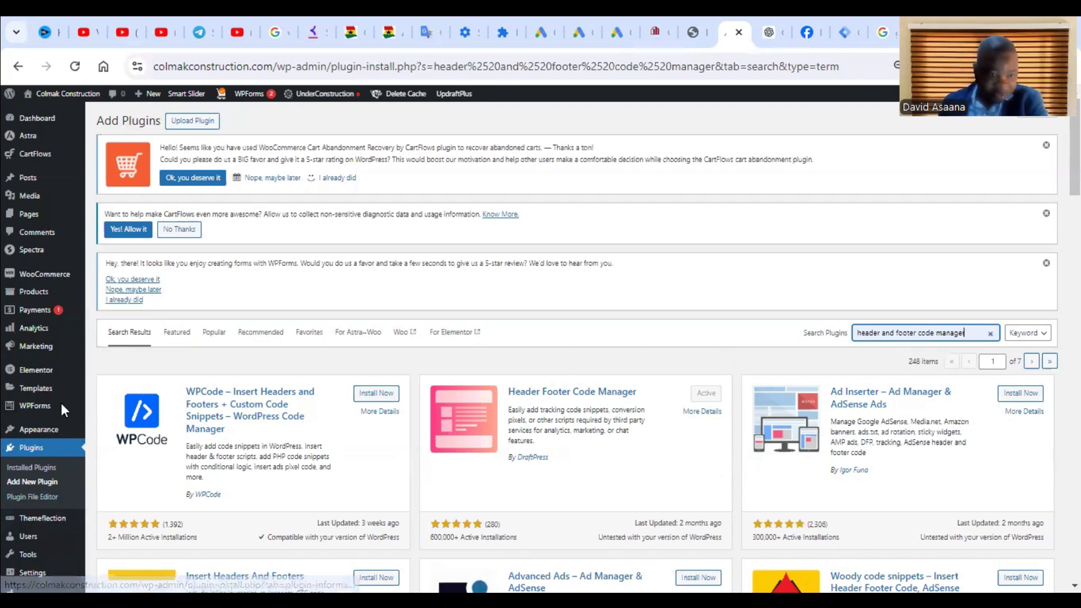
Start a new snippet in Header Footer Code Manager and name it GTM Header.
{"action": "scroll", "coordinate": [22, 511], "scroll_direction": "down", "scroll_amount": 4}
{"action": "mouse_move", "coordinate": [34, 505]}
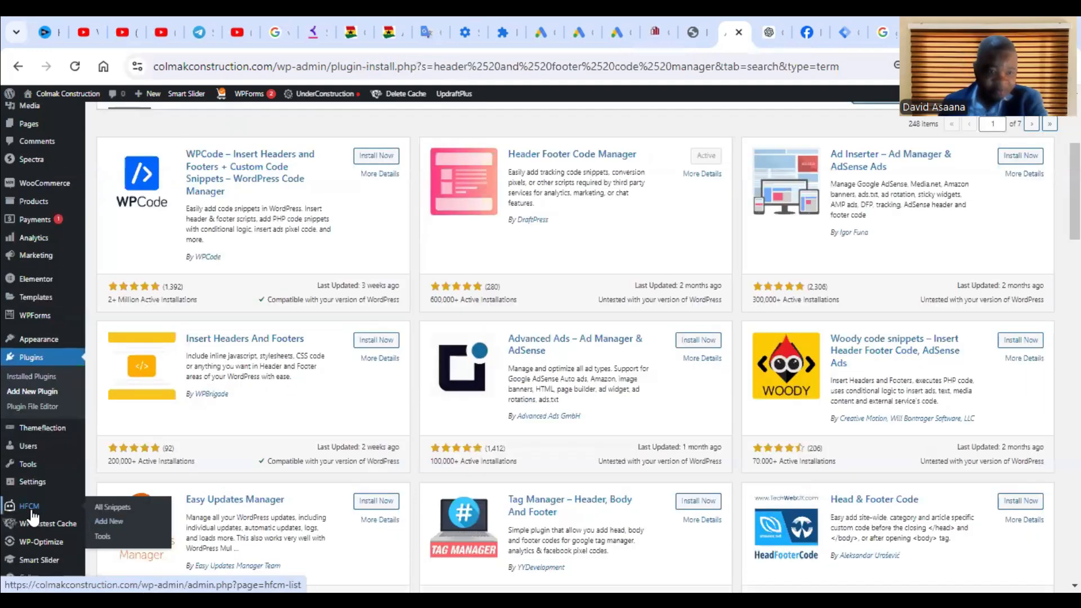
{"action": "left_click", "coordinate": [116, 528]}
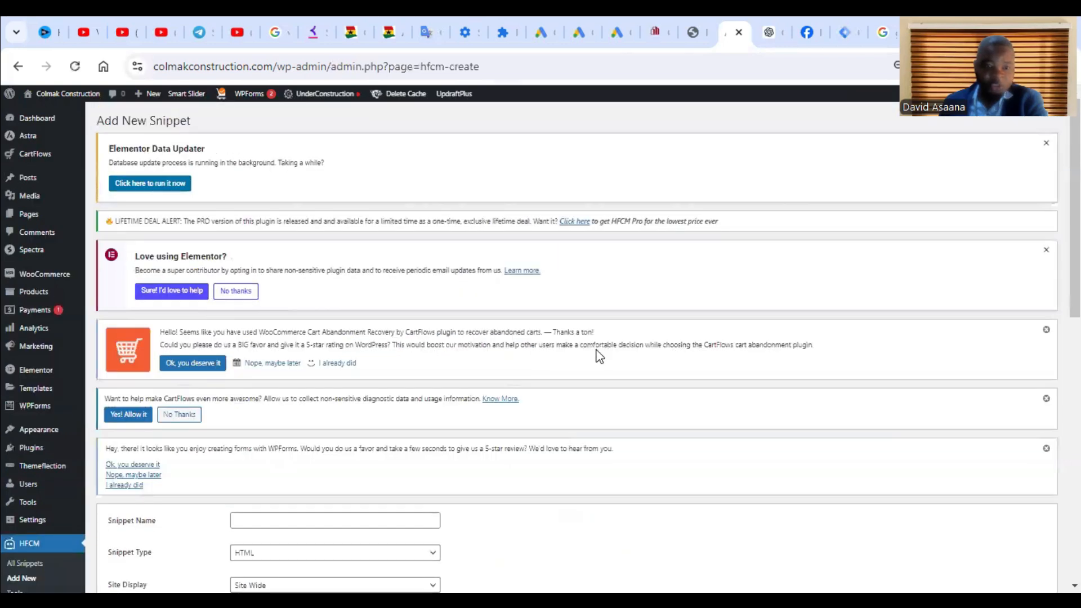
{"action": "scroll", "coordinate": [605, 357], "scroll_direction": "down", "scroll_amount": 3}
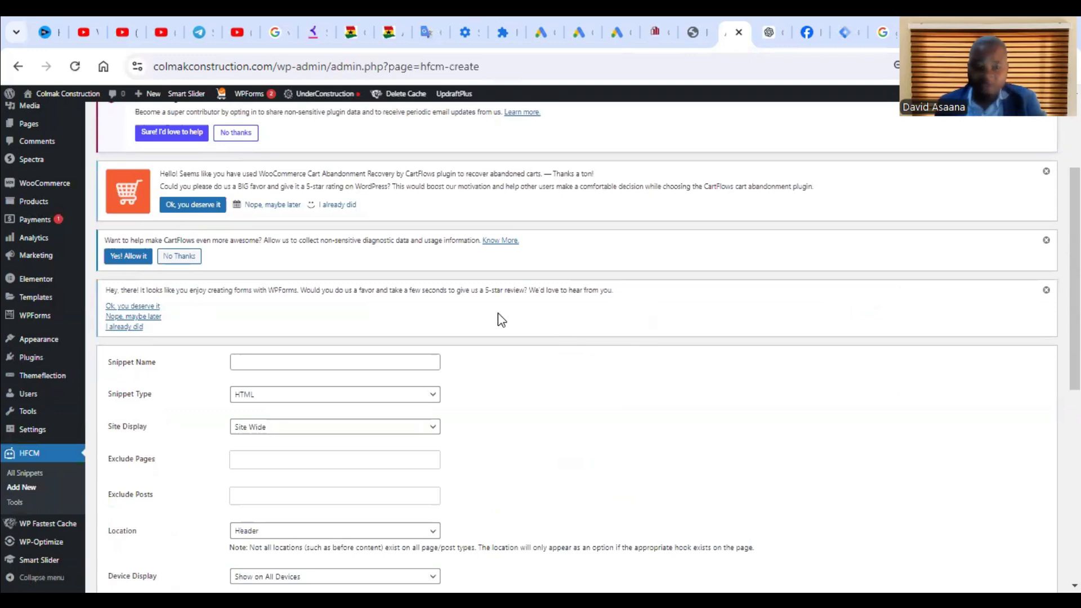
{"action": "scroll", "coordinate": [760, 356], "scroll_direction": "down", "scroll_amount": 1}
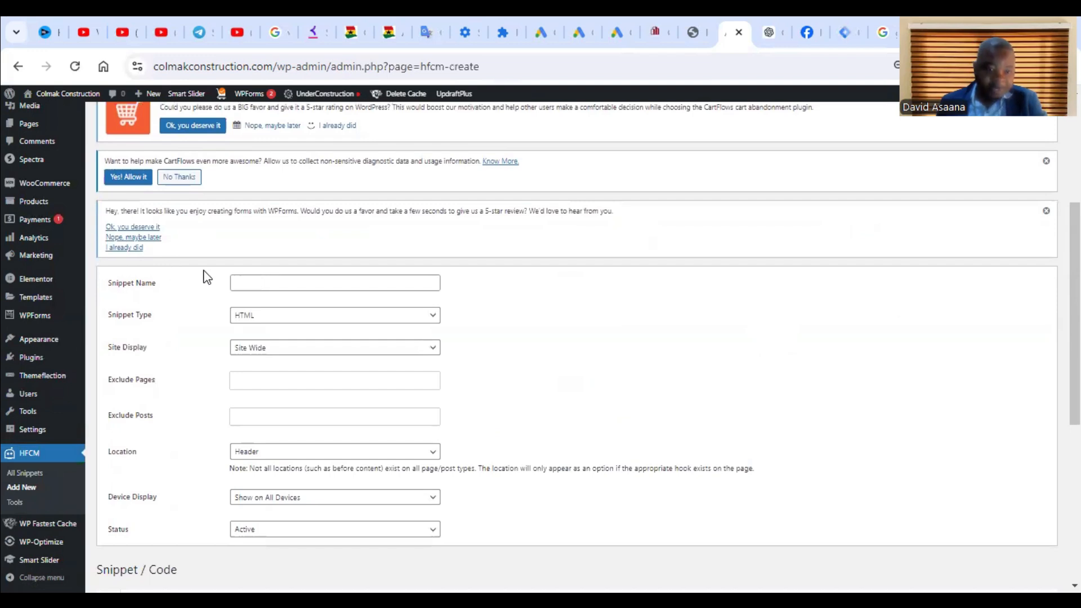
{"action": "left_click", "coordinate": [263, 285]}
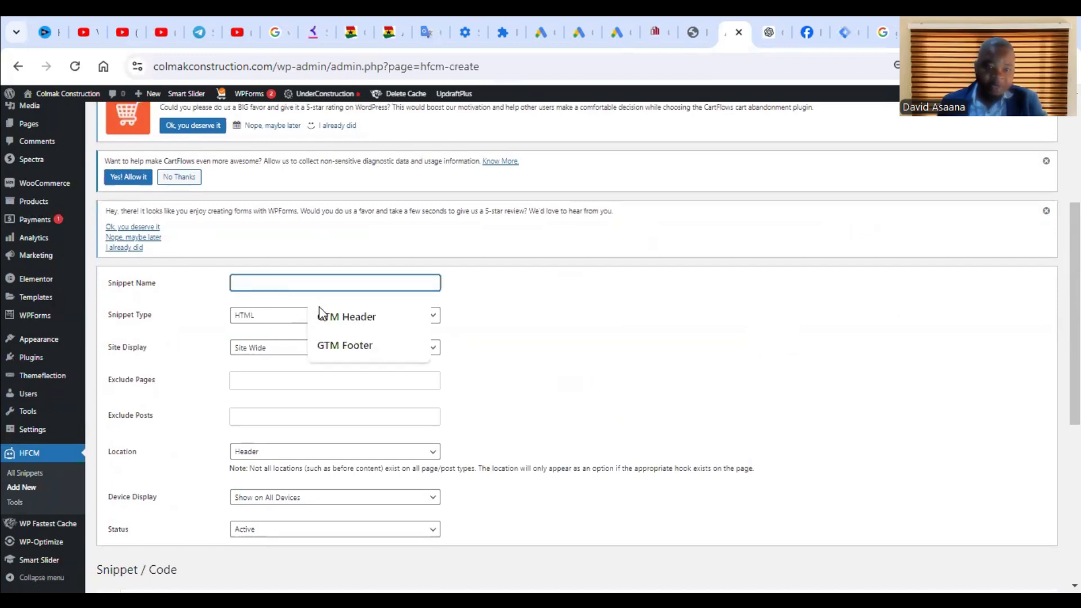
{"action": "left_click", "coordinate": [362, 320]}
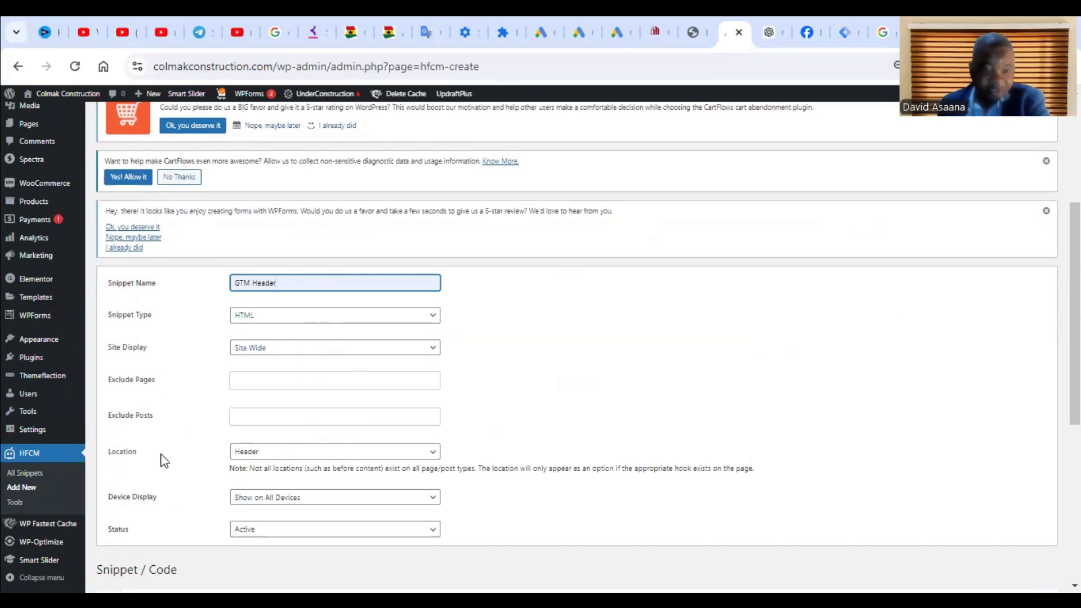
Copy the head code from Tag Manager's installation instructions and return to the new snippet form in WordPress.
{"action": "scroll", "coordinate": [353, 466], "scroll_direction": "down", "scroll_amount": 2}
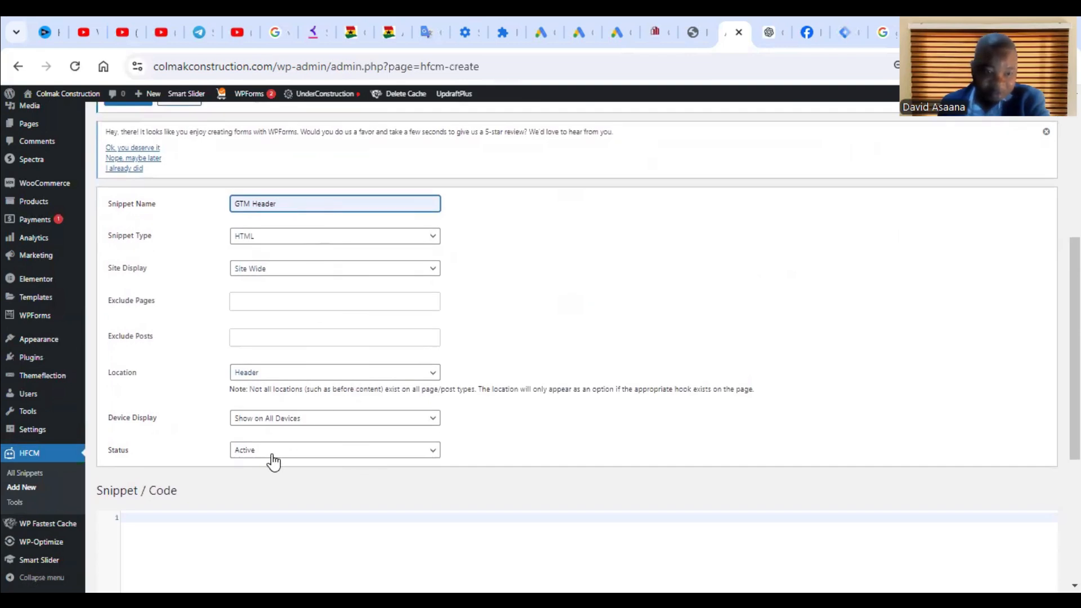
{"action": "scroll", "coordinate": [292, 454], "scroll_direction": "down", "scroll_amount": 4}
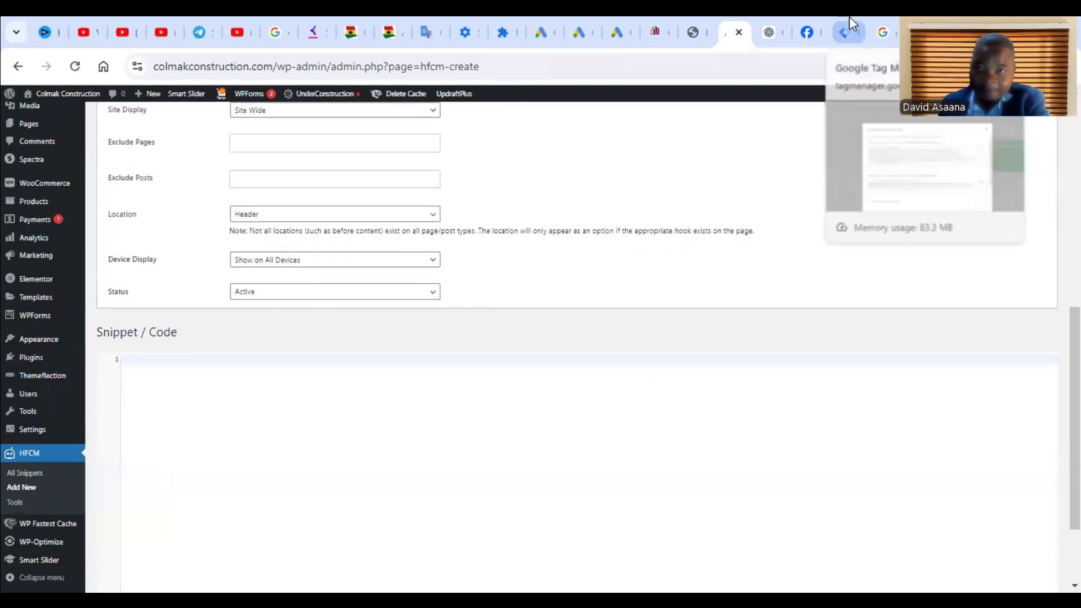
{"action": "left_click", "coordinate": [849, 25]}
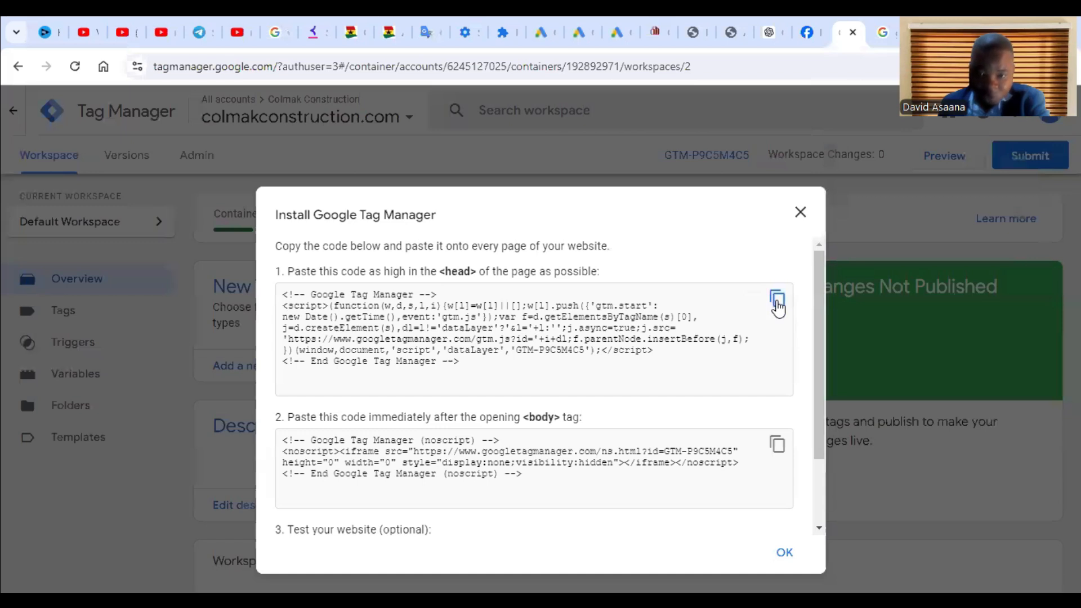
{"action": "left_click", "coordinate": [777, 301]}
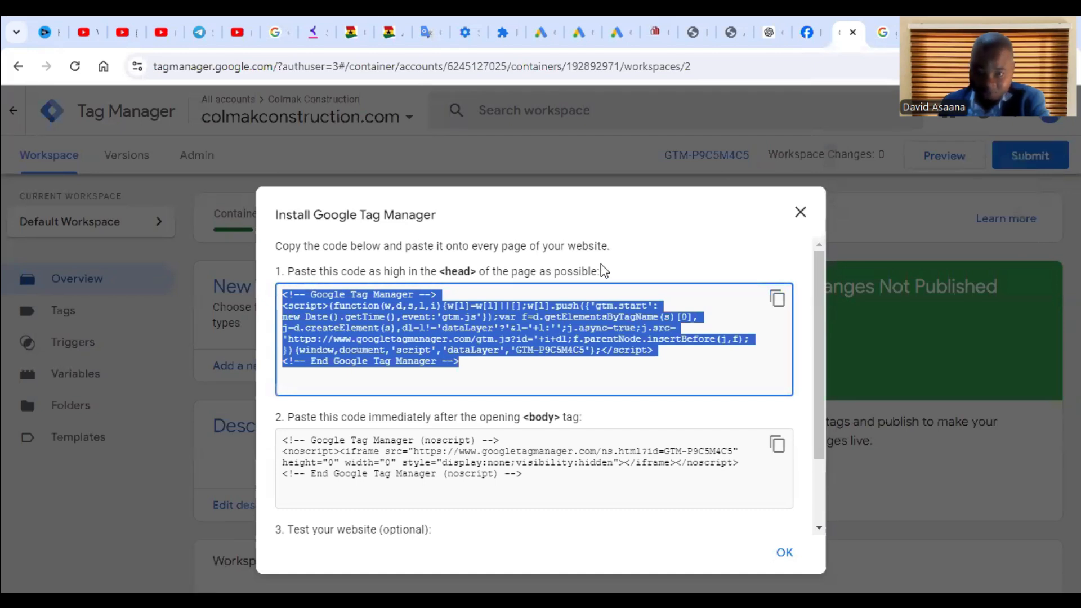
{"action": "left_click", "coordinate": [886, 28]}
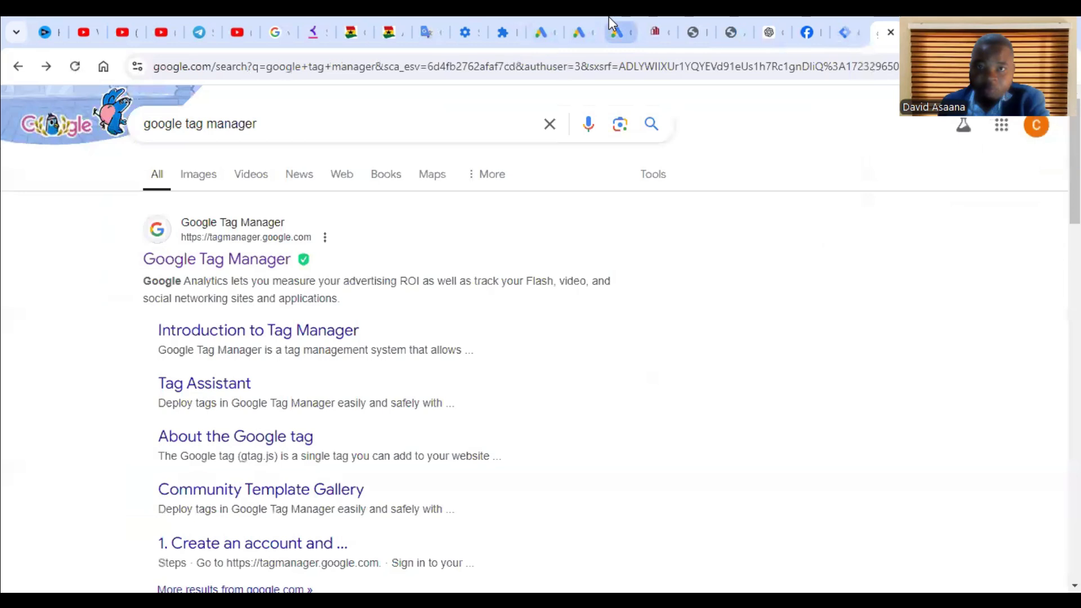
{"action": "left_click", "coordinate": [727, 29]}
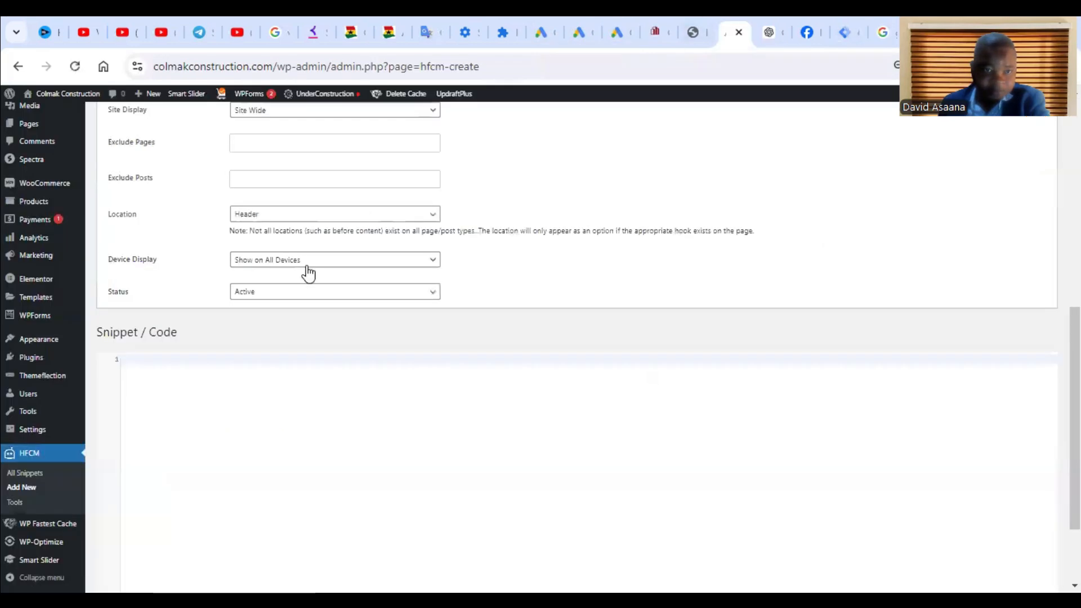
Paste the copied Google Tag Manager head code into the GTM Header snippet's code area.
{"action": "scroll", "coordinate": [287, 311], "scroll_direction": "up", "scroll_amount": 5}
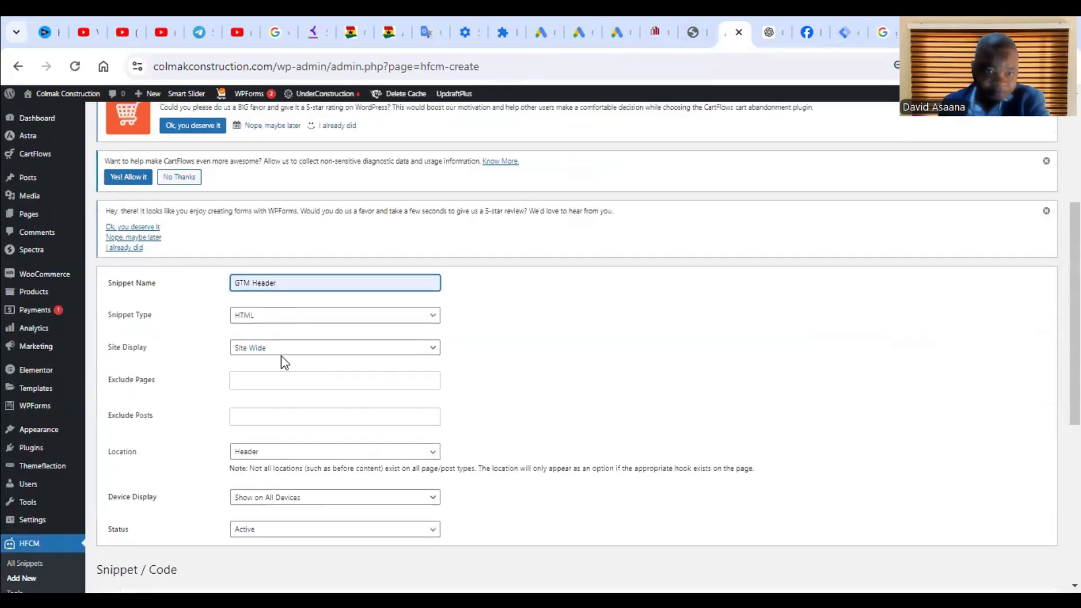
{"action": "scroll", "coordinate": [281, 355], "scroll_direction": "down", "scroll_amount": 4}
{"action": "left_click", "coordinate": [140, 370]}
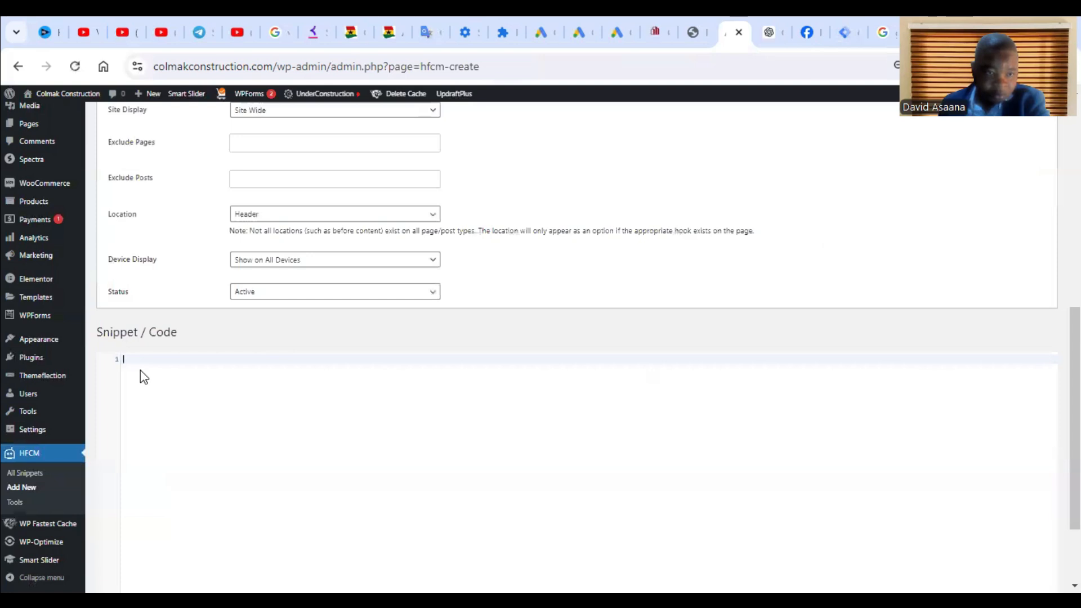
{"action": "right_click", "coordinate": [145, 361]}
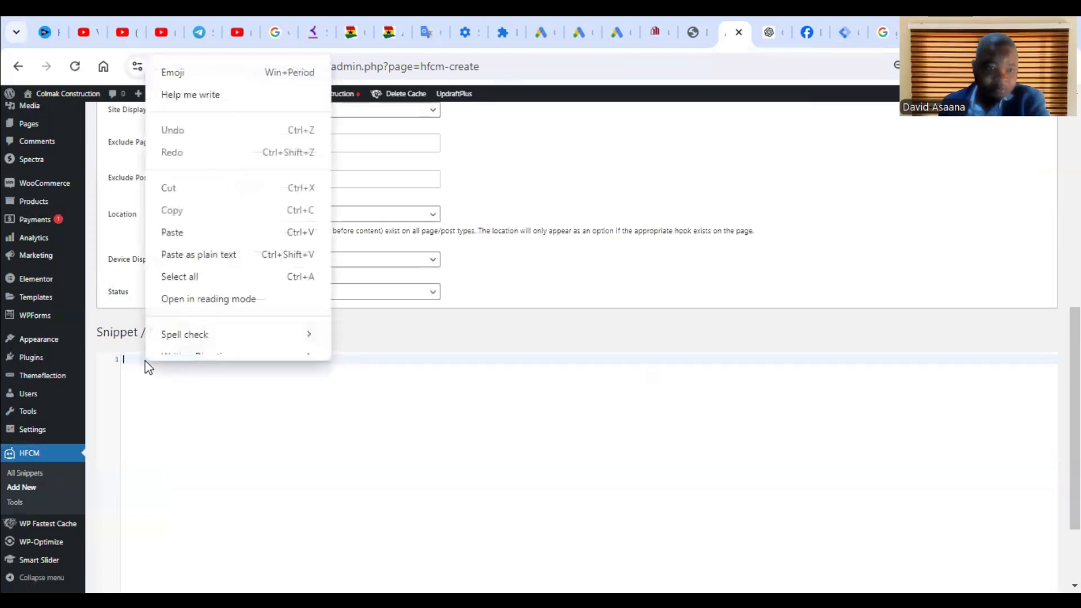
{"action": "left_click", "coordinate": [194, 242]}
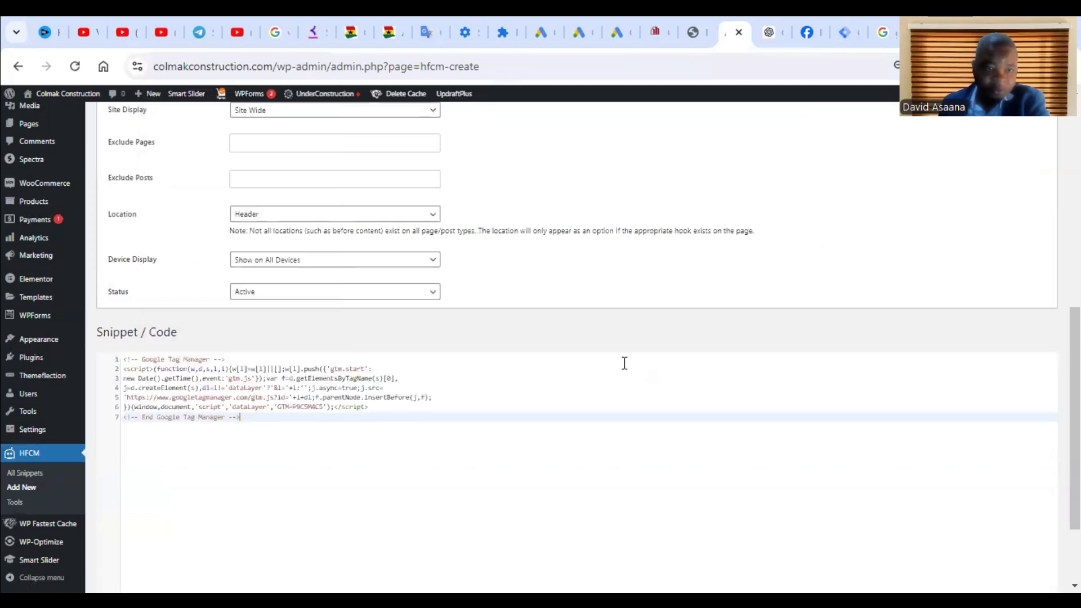
Recheck the GTM Header snippet's display and location settings against its code, and save the snippet.
{"action": "scroll", "coordinate": [673, 348], "scroll_direction": "up", "scroll_amount": 4}
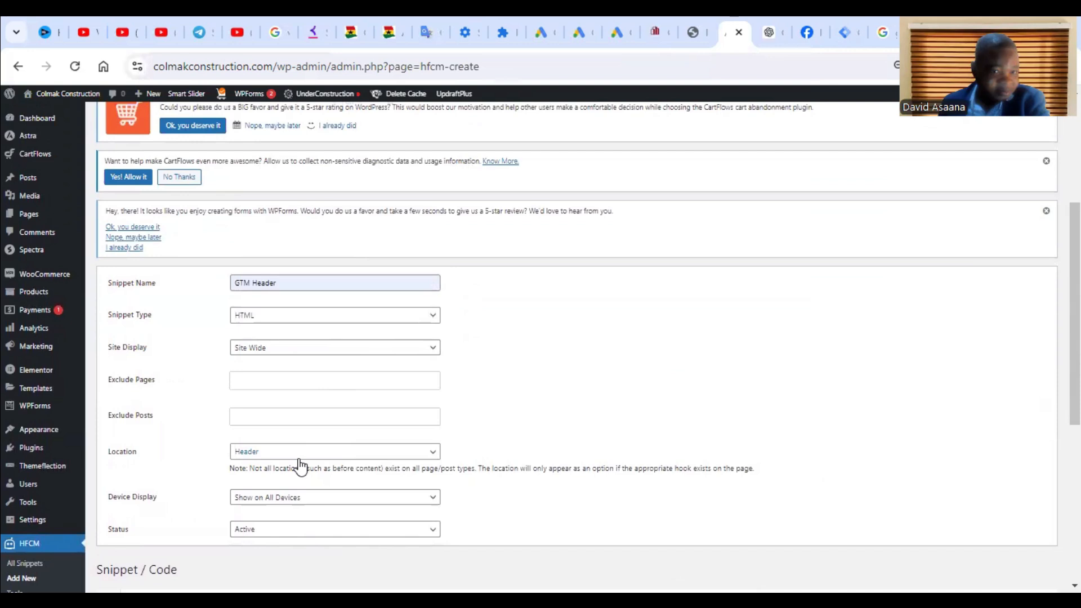
{"action": "scroll", "coordinate": [302, 463], "scroll_direction": "down", "scroll_amount": 4}
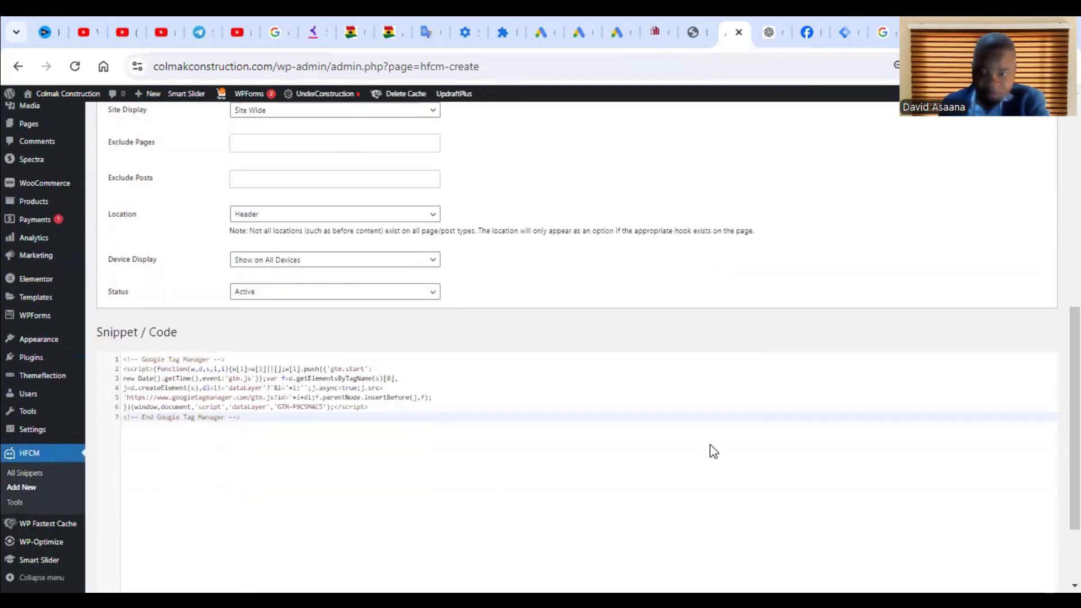
{"action": "scroll", "coordinate": [461, 315], "scroll_direction": "up", "scroll_amount": 3}
{"action": "scroll", "coordinate": [450, 338], "scroll_direction": "down", "scroll_amount": 5}
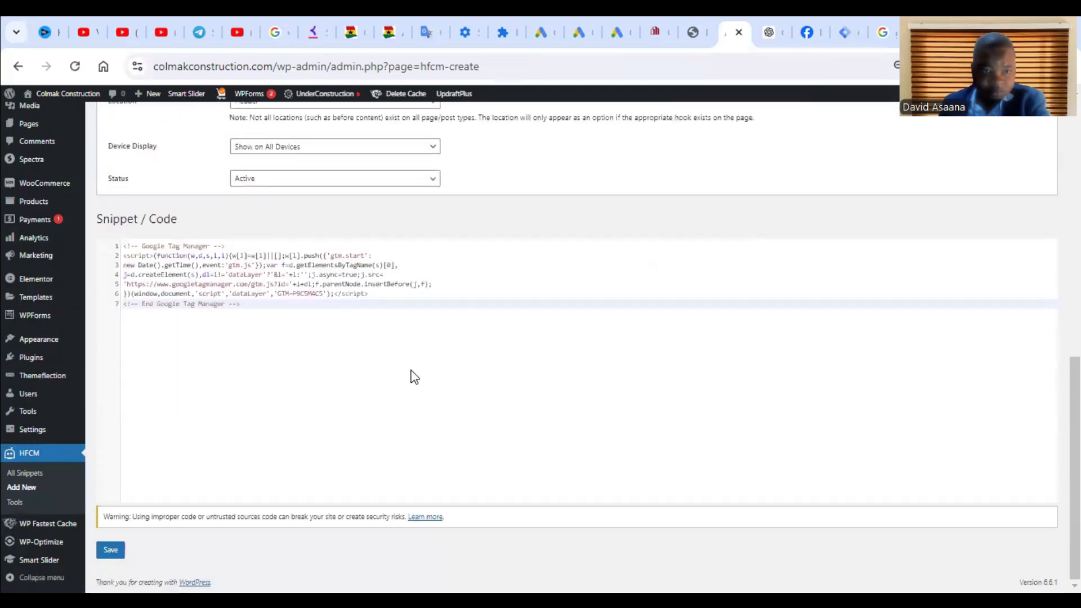
{"action": "left_click", "coordinate": [110, 551]}
{"action": "left_click", "coordinate": [291, 443]}
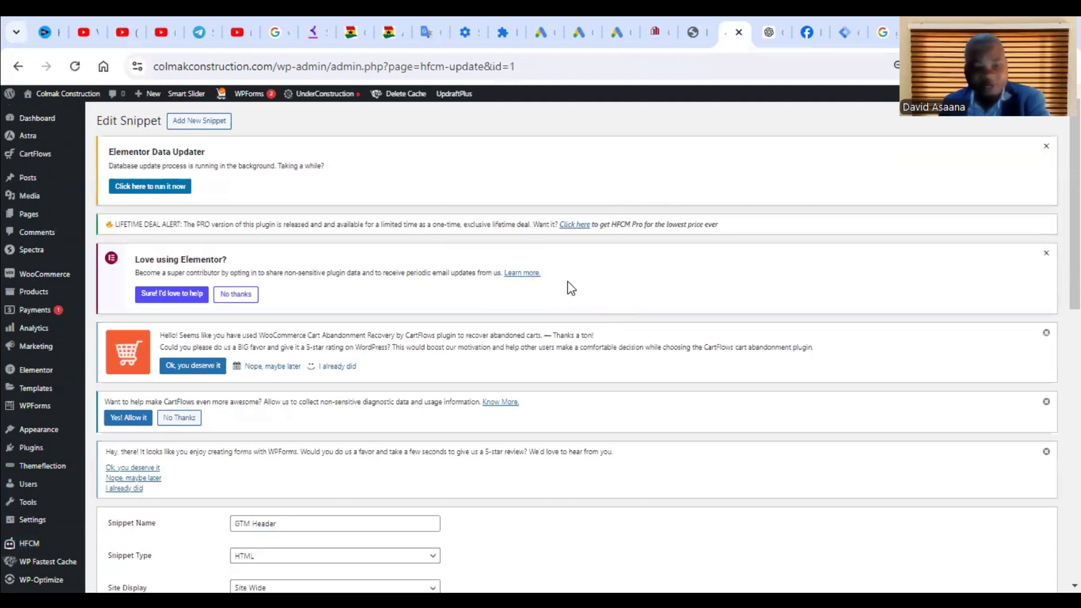
Start a new snippet in Header Footer Code Manager named GTM Footer and set its location to Footer.
{"action": "scroll", "coordinate": [415, 378], "scroll_direction": "down", "scroll_amount": 7}
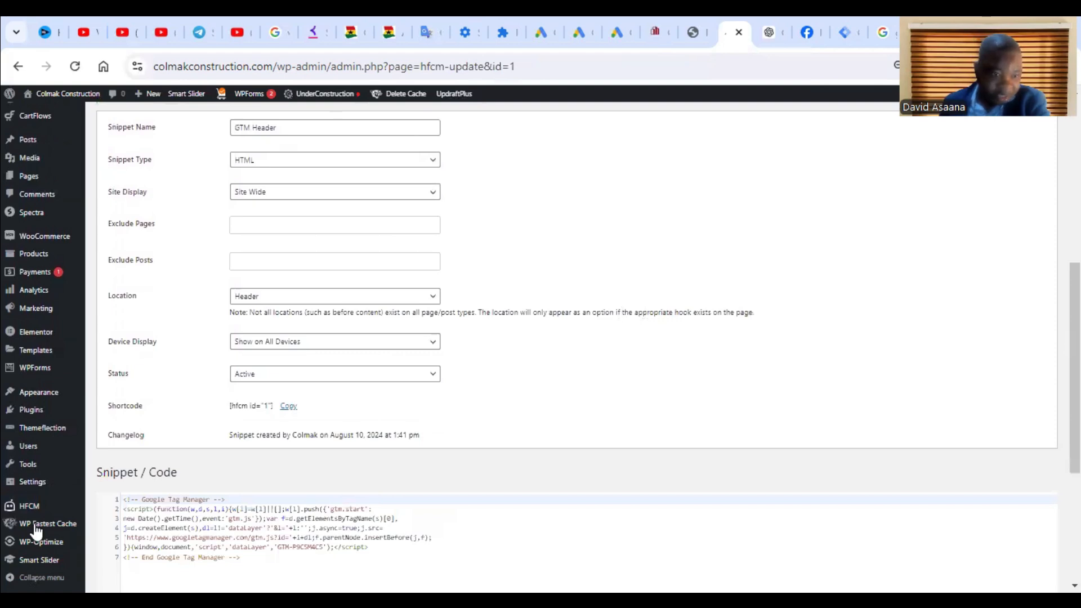
{"action": "mouse_move", "coordinate": [33, 505]}
{"action": "left_click", "coordinate": [118, 527]}
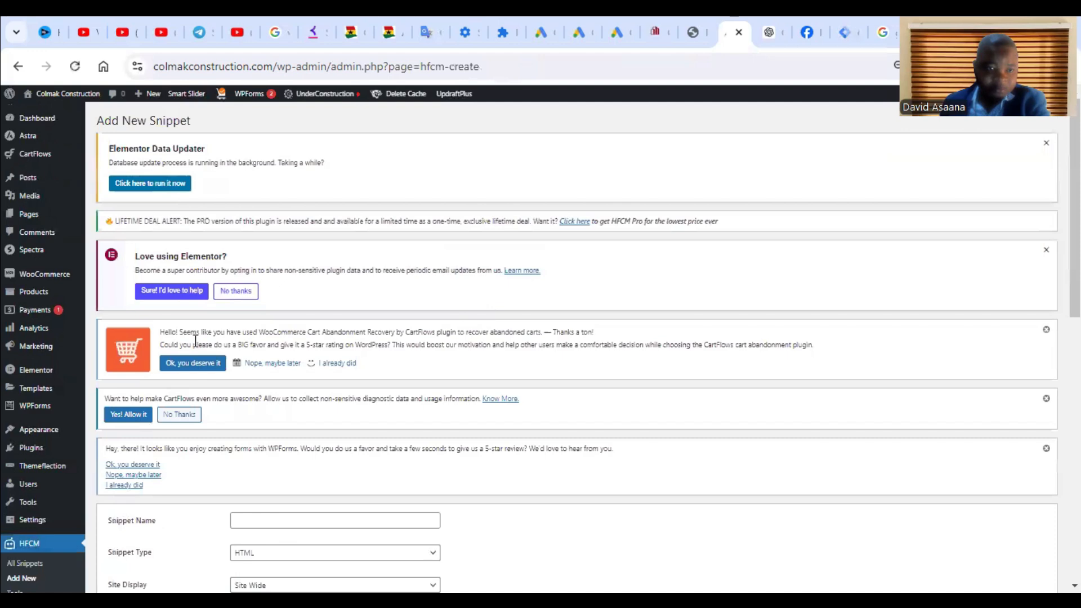
{"action": "scroll", "coordinate": [210, 393], "scroll_direction": "down", "scroll_amount": 3}
{"action": "left_click", "coordinate": [254, 366]}
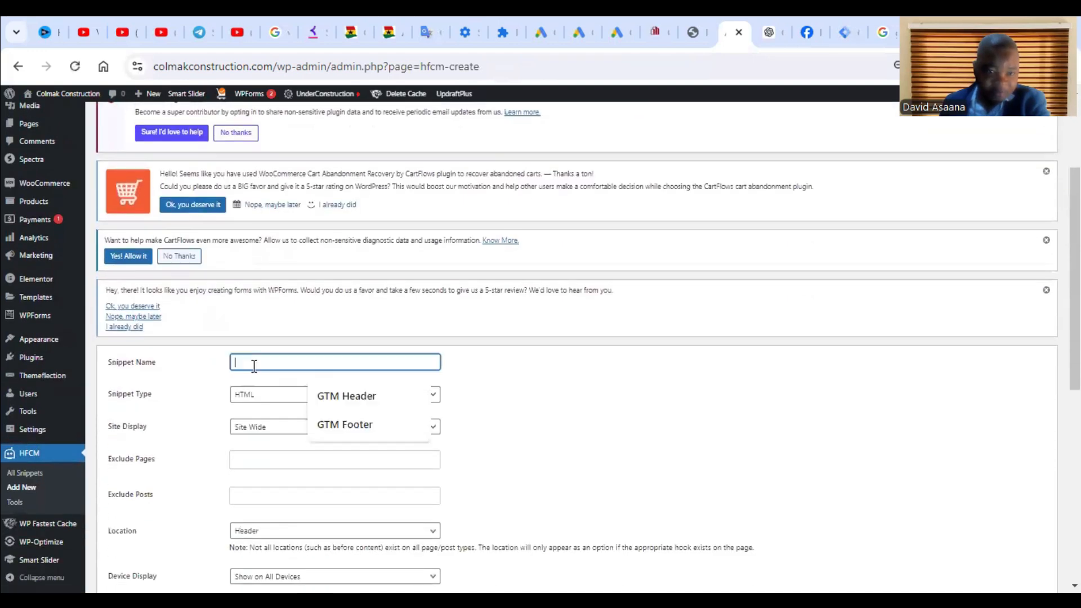
{"action": "left_click", "coordinate": [346, 423]}
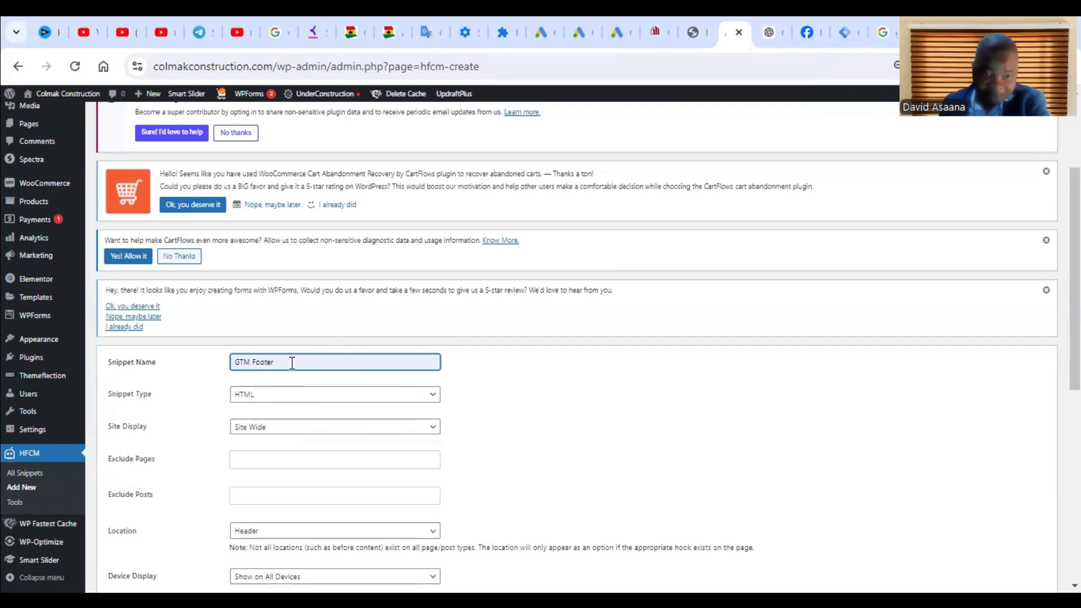
{"action": "scroll", "coordinate": [394, 293], "scroll_direction": "down", "scroll_amount": 3}
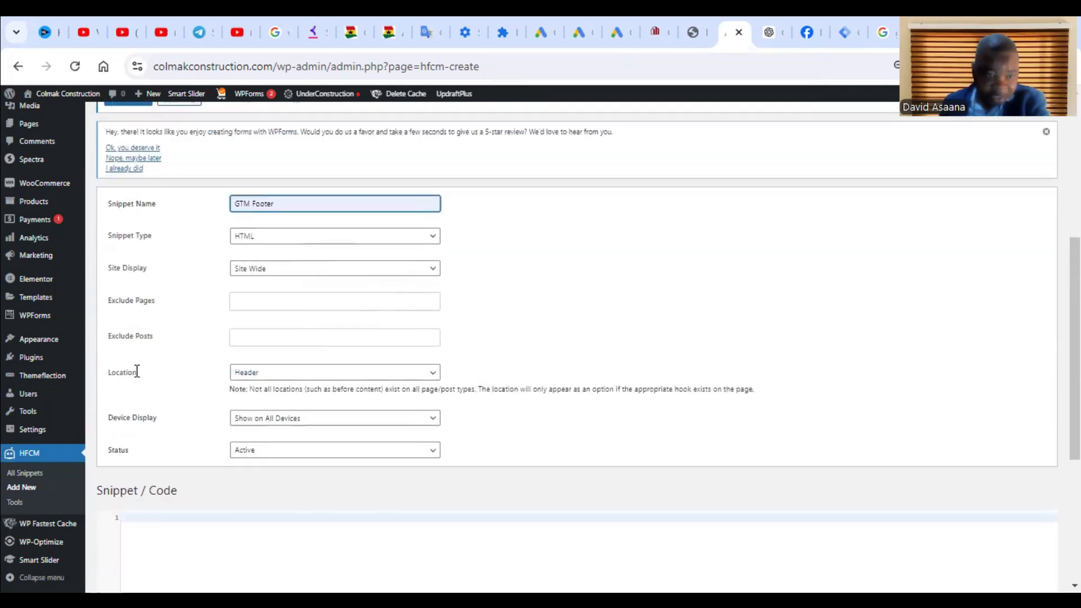
{"action": "left_click", "coordinate": [345, 373]}
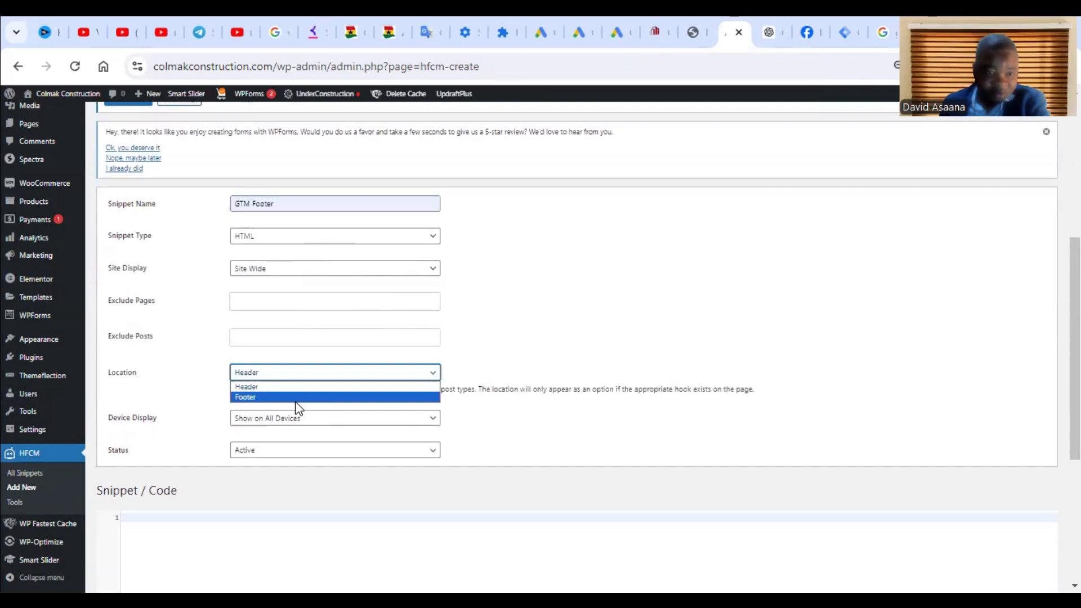
{"action": "left_click", "coordinate": [327, 398]}
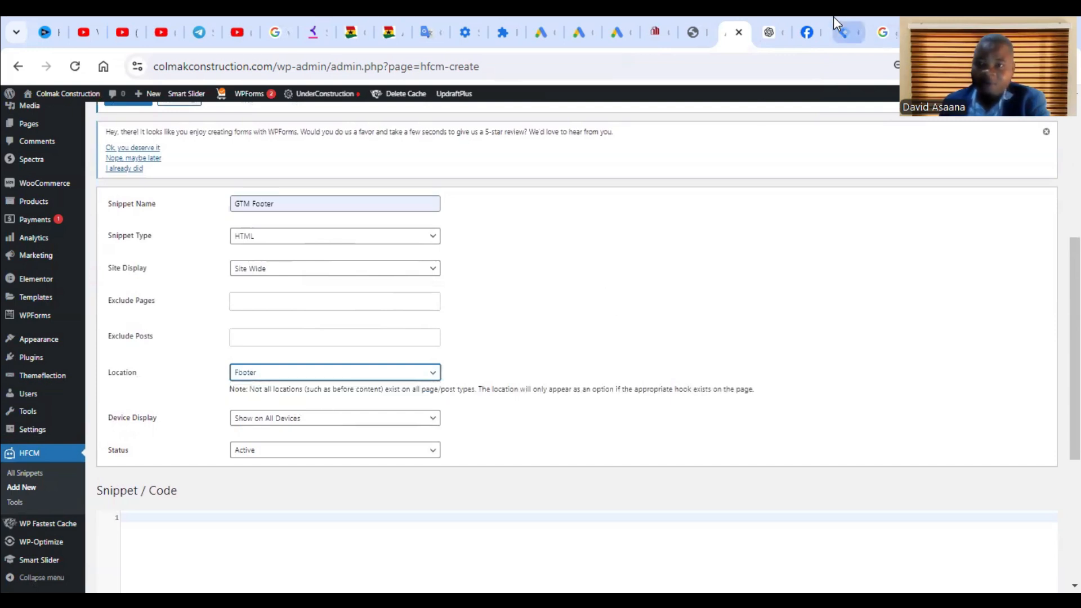
Copy the body (noscript) code from Tag Manager's installation instructions and return to the GTM Footer snippet form.
{"action": "left_click", "coordinate": [845, 28]}
{"action": "left_click", "coordinate": [715, 416]}
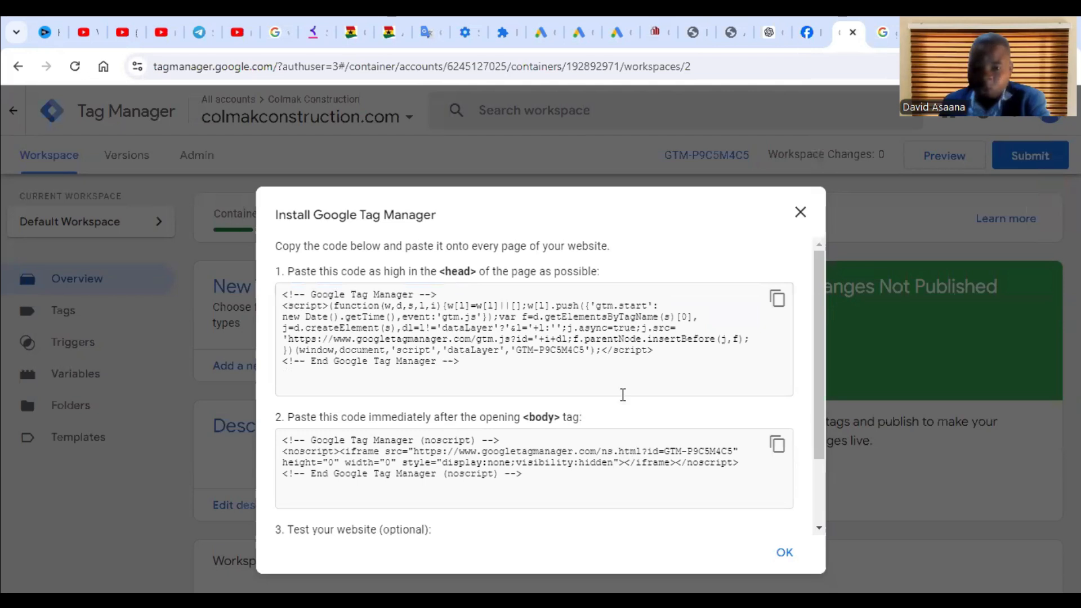
{"action": "scroll", "coordinate": [622, 393], "scroll_direction": "down", "scroll_amount": 2}
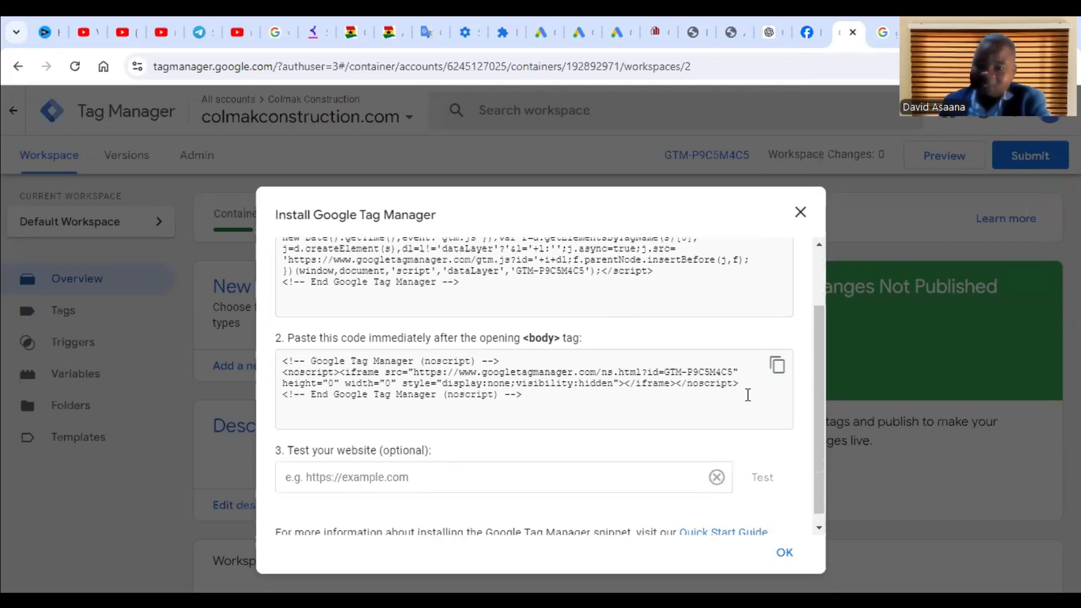
{"action": "left_click", "coordinate": [777, 365]}
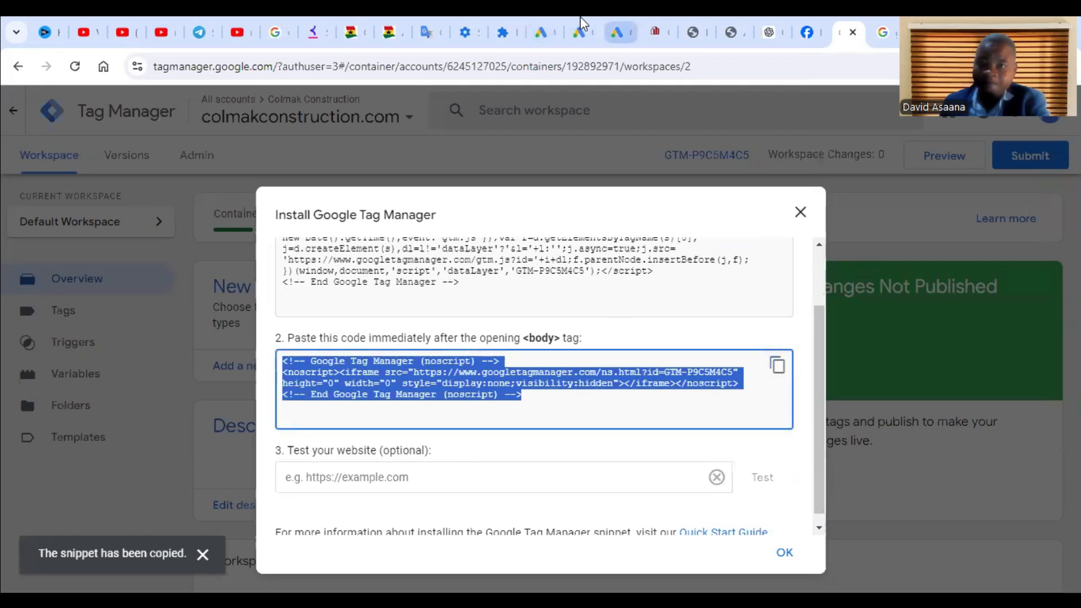
{"action": "left_click", "coordinate": [735, 17]}
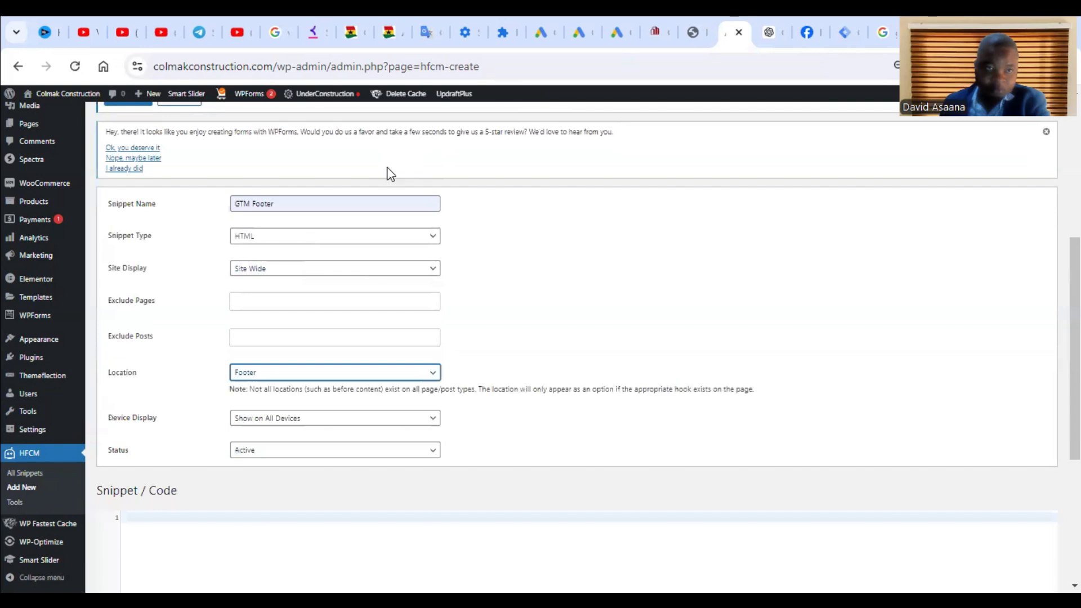
Paste the copied Tag Manager noscript code into the GTM Footer snippet's code area.
{"action": "scroll", "coordinate": [287, 485], "scroll_direction": "down", "scroll_amount": 4}
{"action": "left_click", "coordinate": [165, 281]}
{"action": "right_click", "coordinate": [165, 281]}
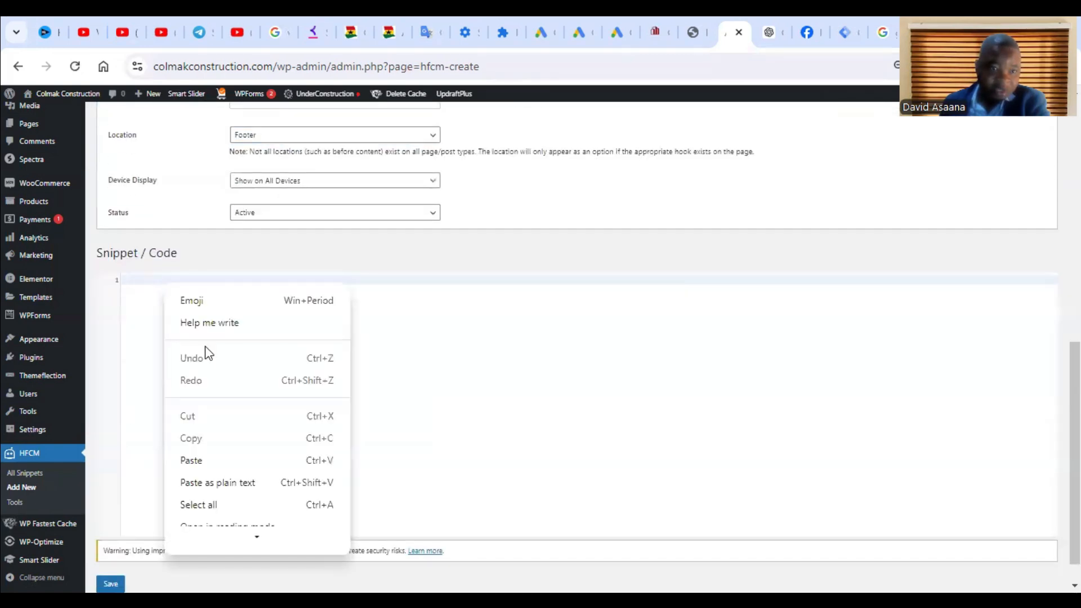
{"action": "left_click", "coordinate": [207, 462]}
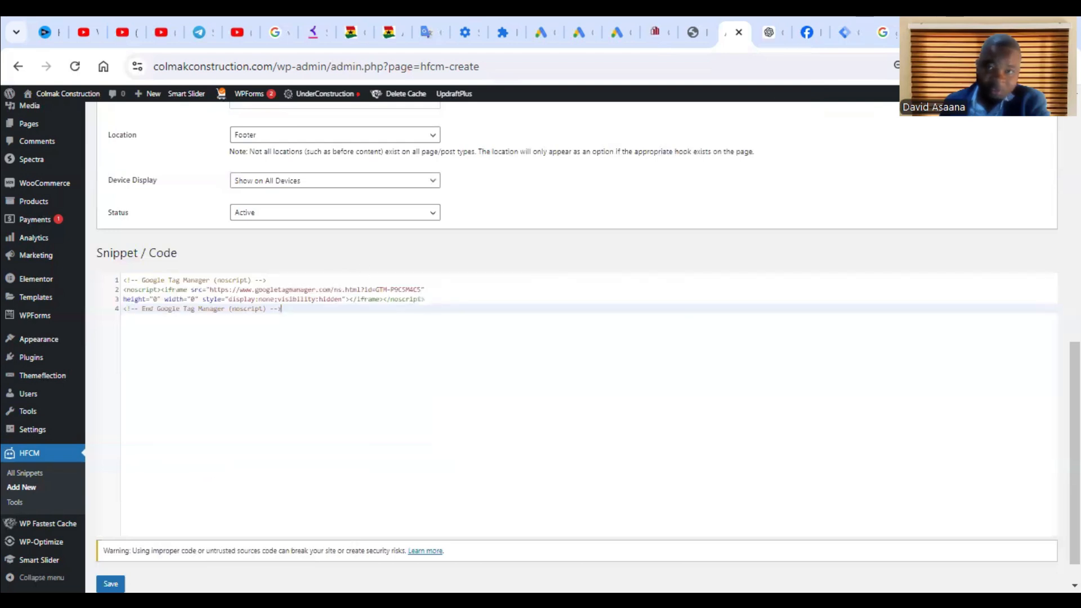
Compare the GTM Footer snippet with Tag Manager's installation instructions and save the snippet.
{"action": "left_click", "coordinate": [848, 24]}
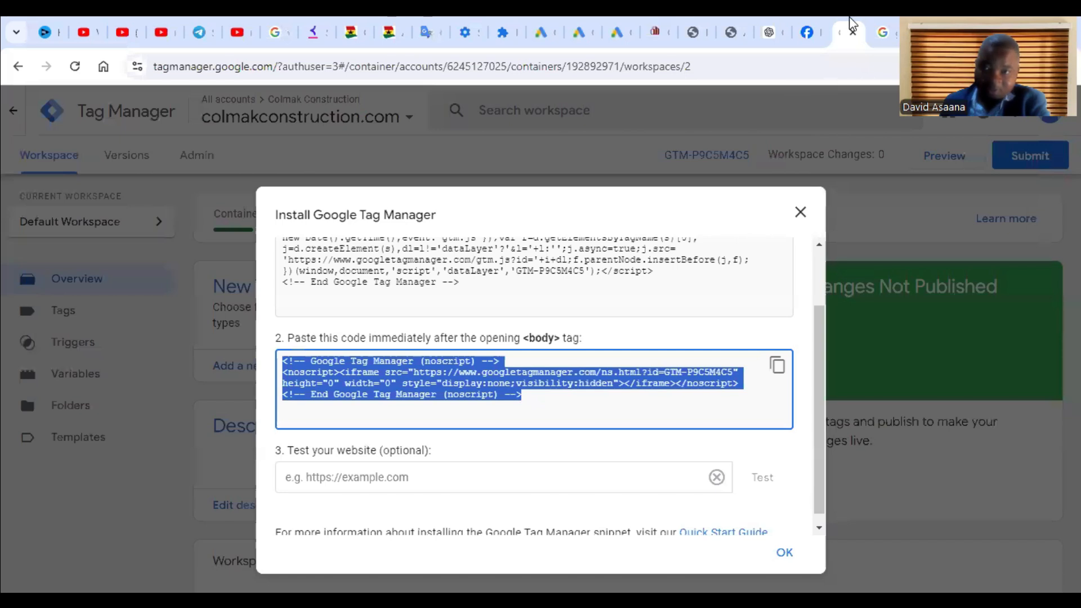
{"action": "left_click", "coordinate": [732, 17]}
{"action": "scroll", "coordinate": [273, 471], "scroll_direction": "up", "scroll_amount": 4}
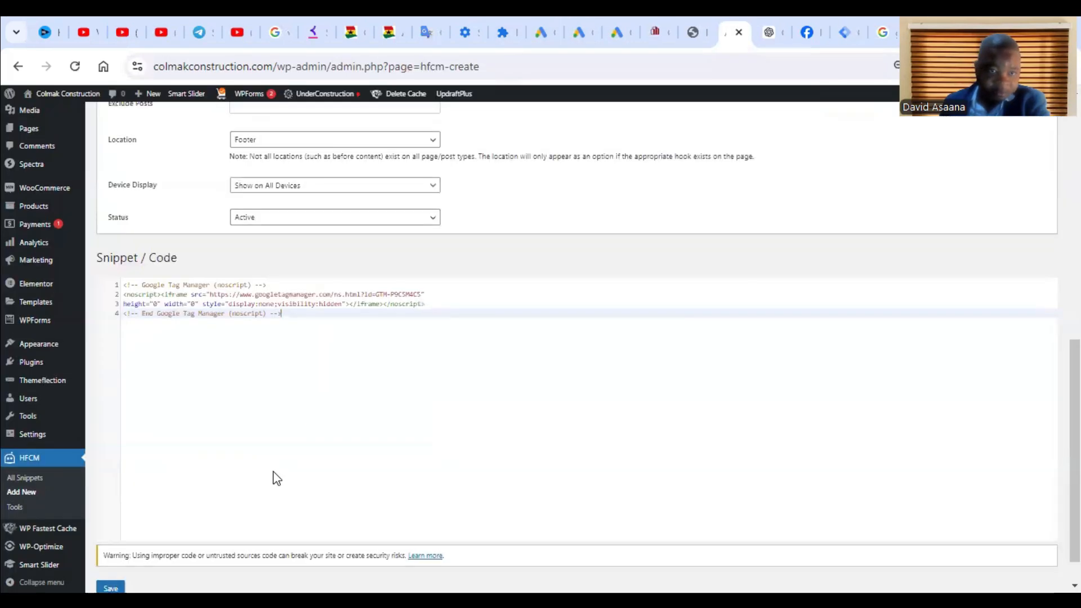
{"action": "scroll", "coordinate": [497, 492], "scroll_direction": "down", "scroll_amount": 5}
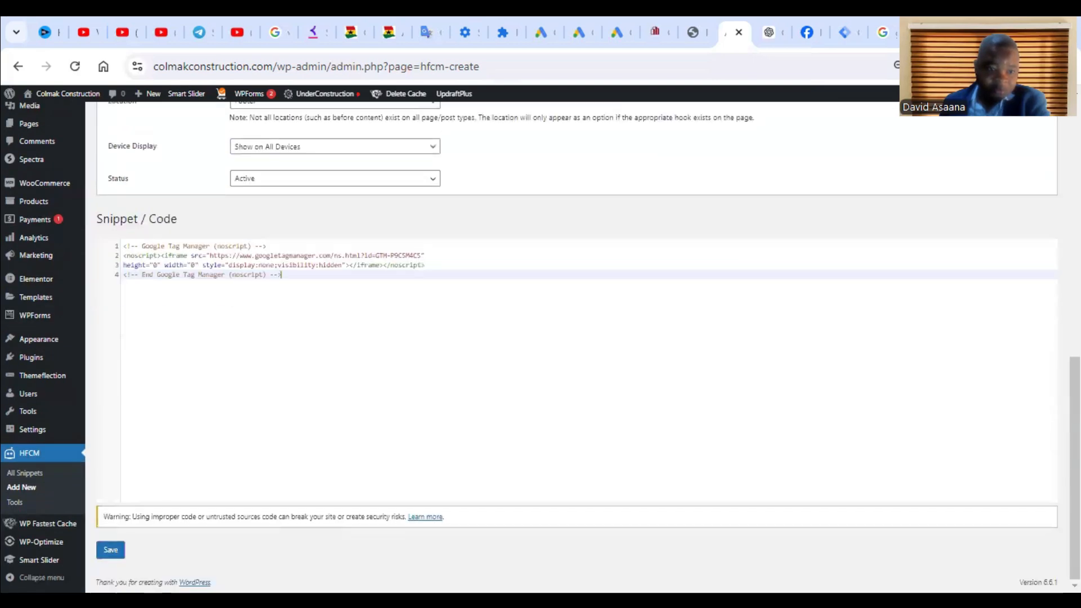
{"action": "left_click", "coordinate": [110, 554]}
{"action": "left_click", "coordinate": [111, 552]}
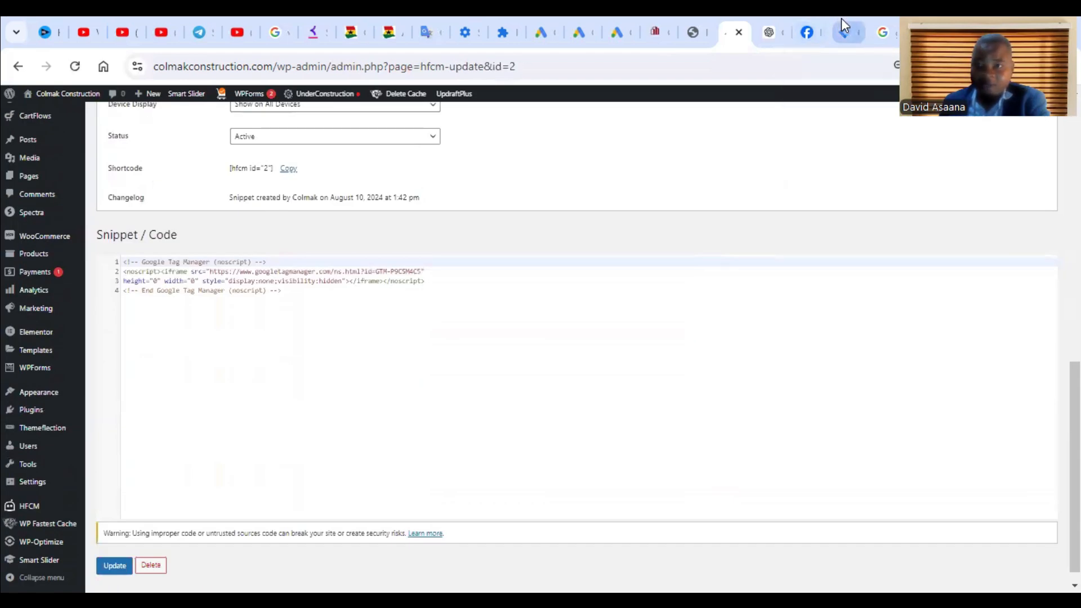
Check the website test section in Tag Manager's installation instructions and copy the address of the Colmak Construction homepage.
{"action": "left_click", "coordinate": [842, 25]}
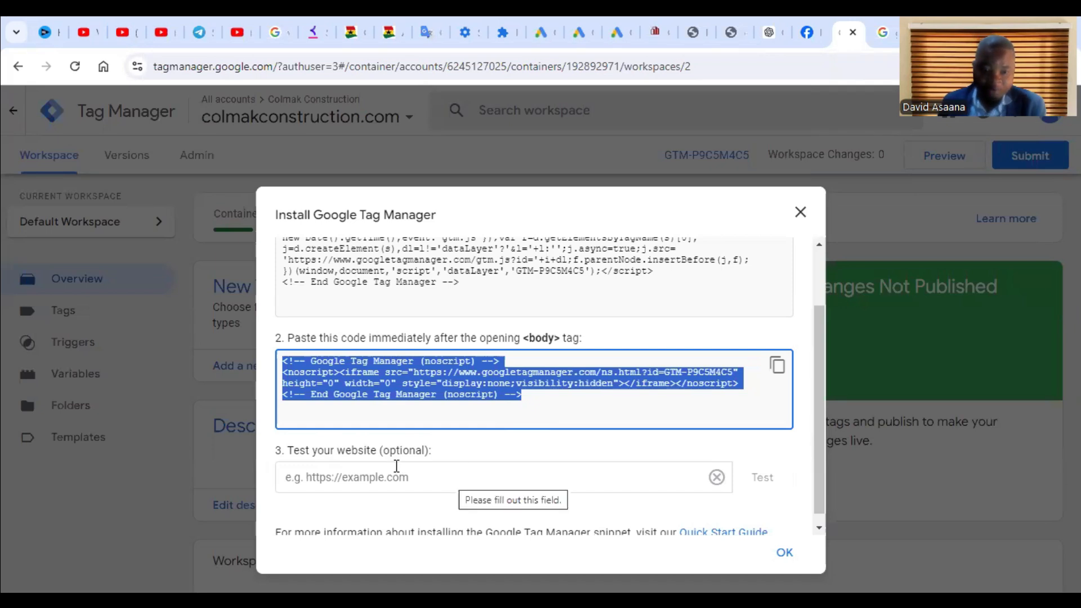
{"action": "mouse_move", "coordinate": [657, 17]}
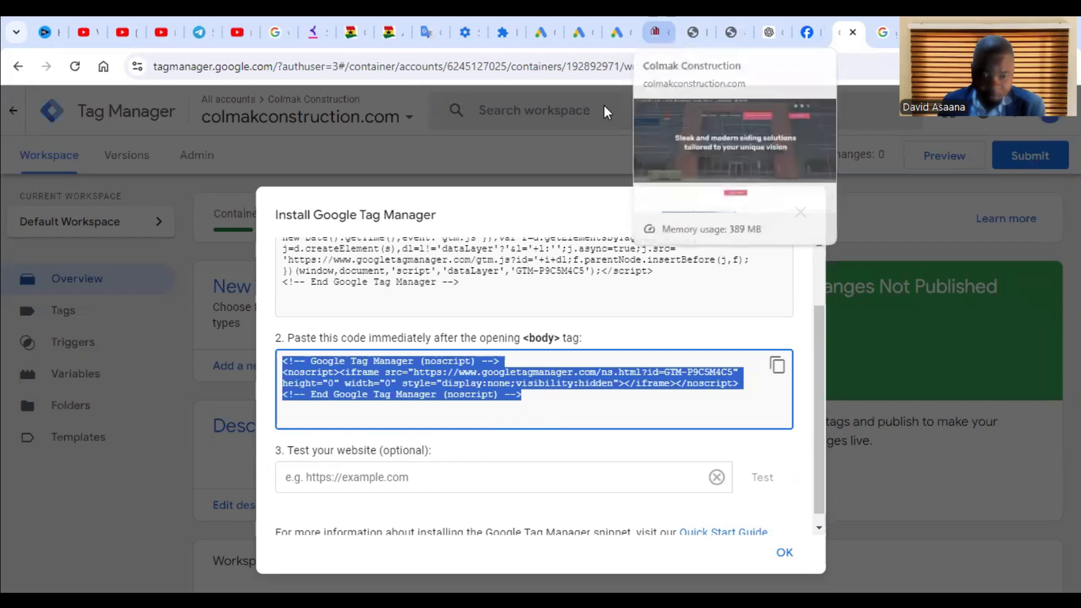
{"action": "left_click", "coordinate": [667, 20]}
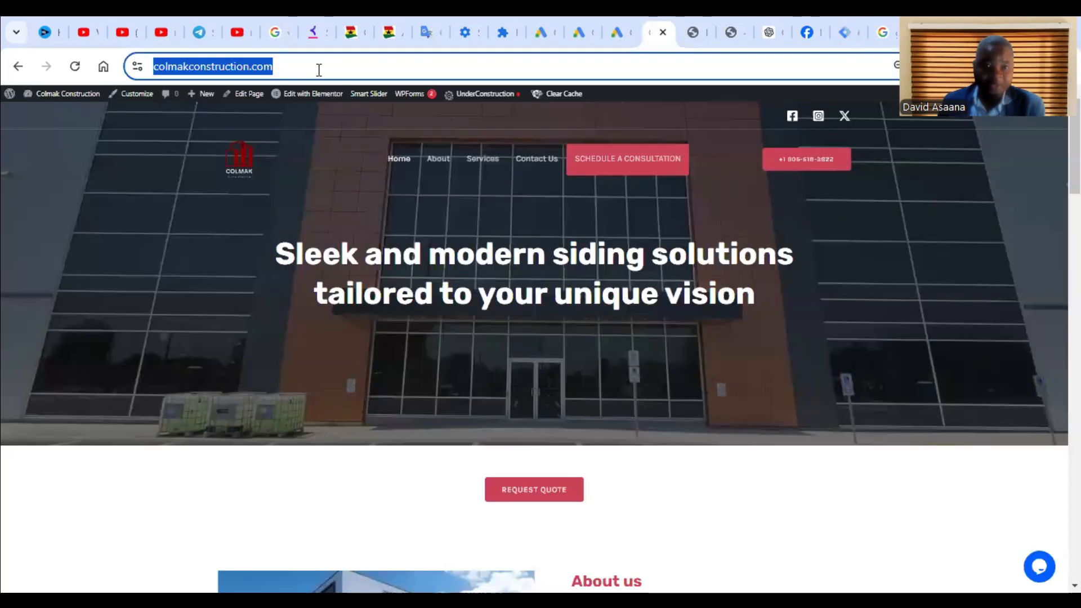
{"action": "right_click", "coordinate": [246, 71]}
{"action": "left_click", "coordinate": [328, 214]}
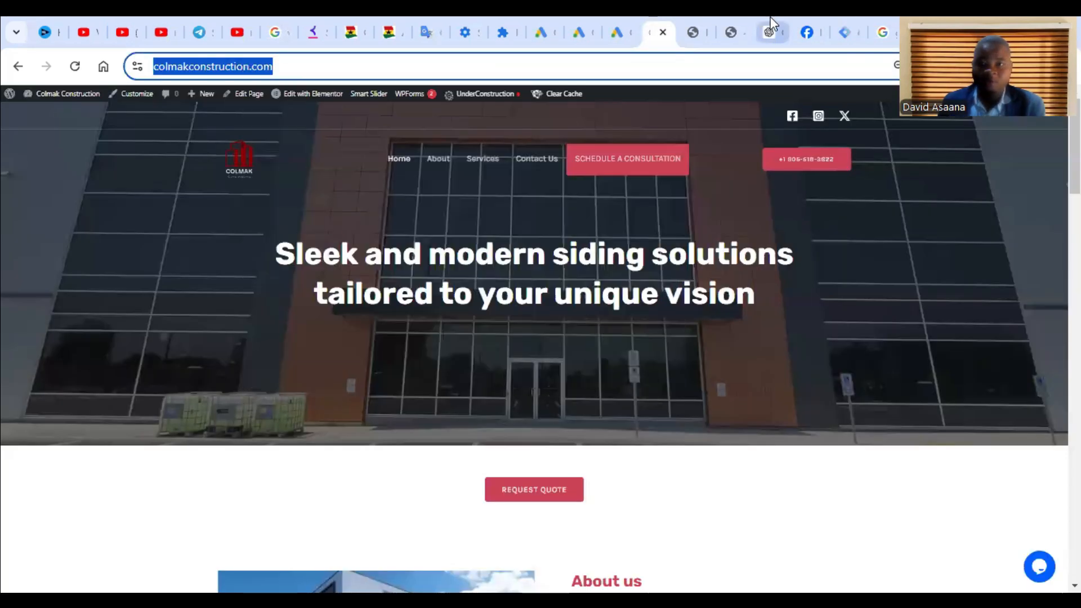
{"action": "left_click", "coordinate": [848, 18]}
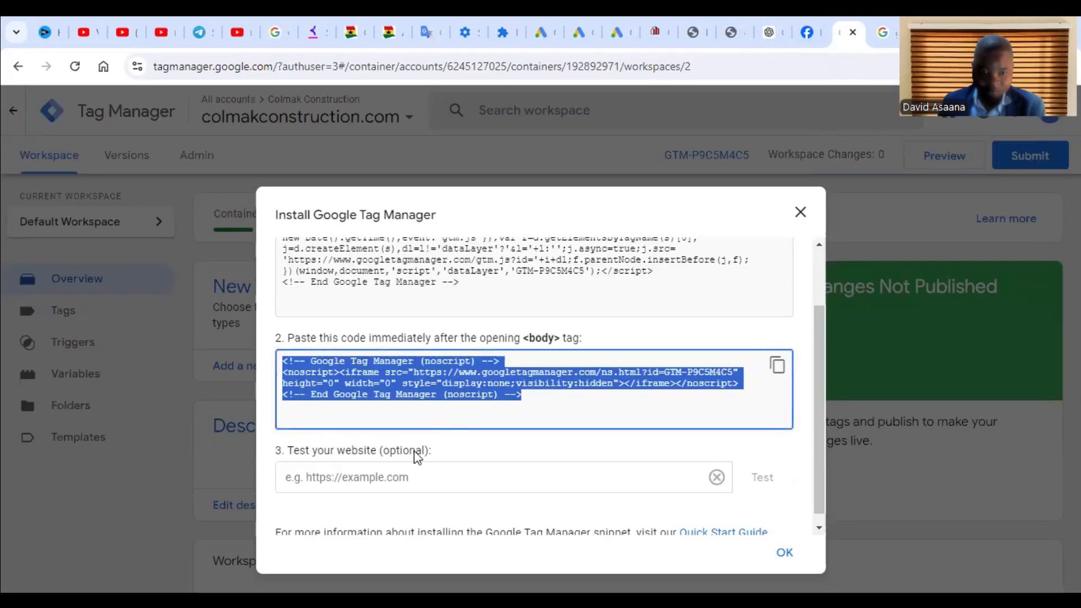
{"action": "left_click", "coordinate": [422, 477]}
{"action": "right_click", "coordinate": [422, 477]}
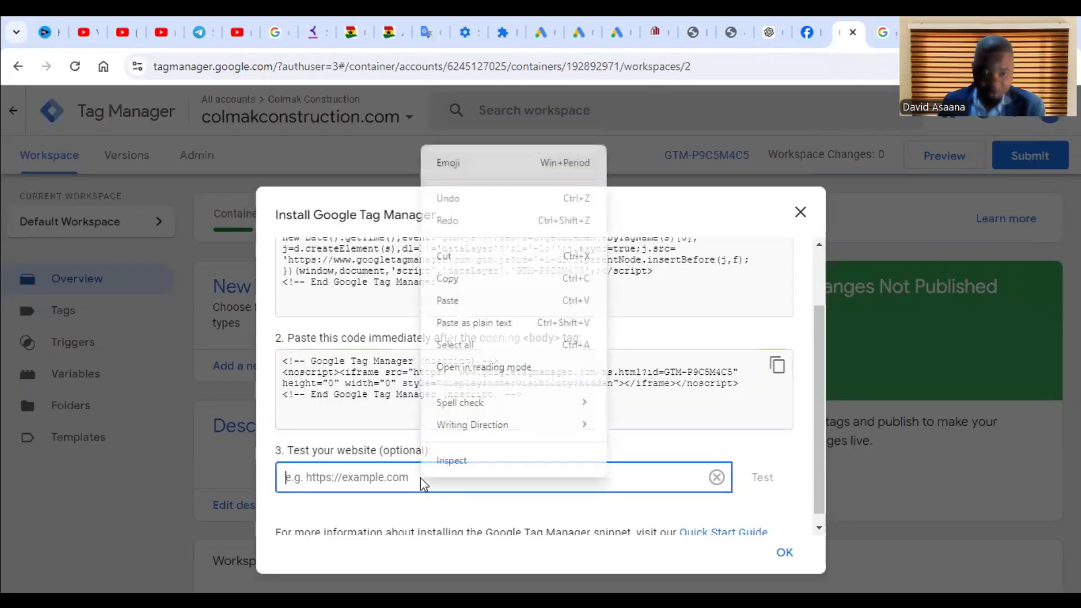
{"action": "left_click", "coordinate": [526, 296]}
{"action": "scroll", "coordinate": [540, 385], "scroll_direction": "up", "scroll_amount": 2}
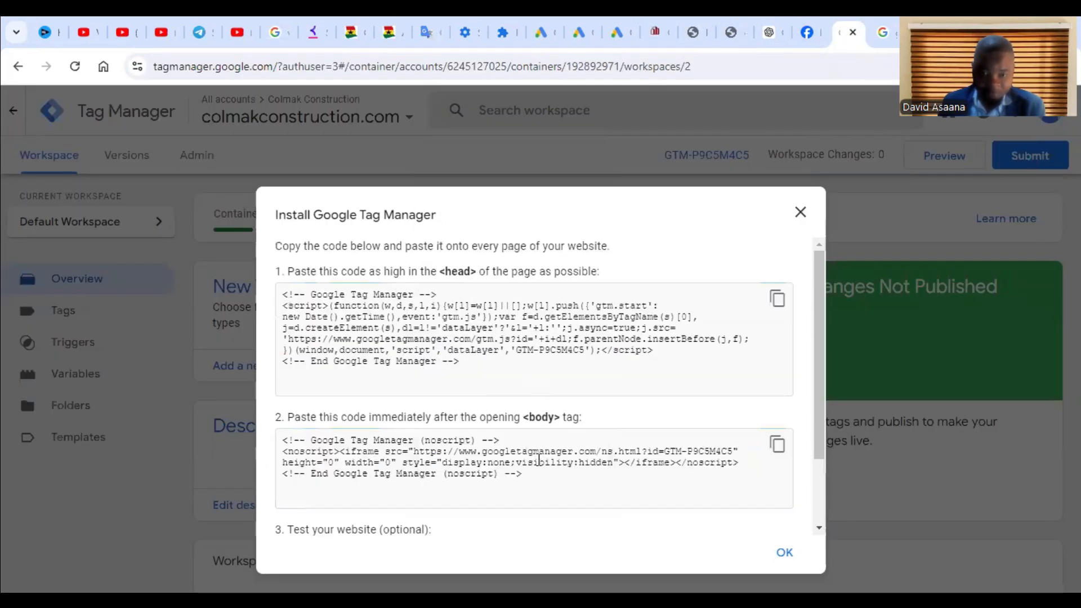
{"action": "scroll", "coordinate": [495, 531], "scroll_direction": "down", "scroll_amount": 2}
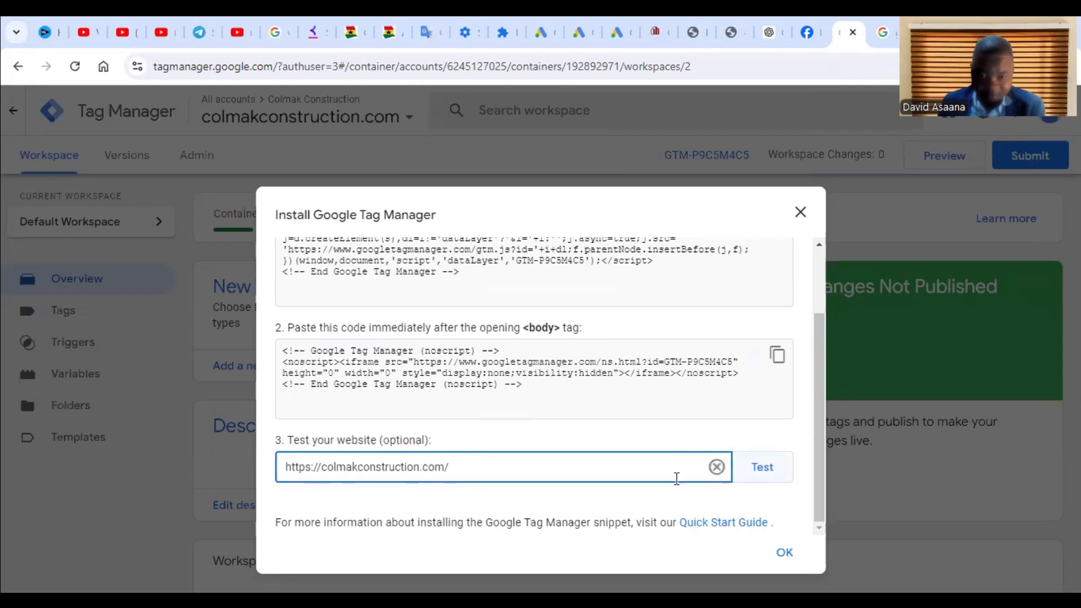
{"action": "key", "text": "BackSpace"}
{"action": "key", "text": "Left"}
{"action": "key", "text": "Left"}
{"action": "key", "text": "Left"}
{"action": "key", "text": "Left"}
{"action": "key", "text": "Left"}
{"action": "key", "text": "Left"}
{"action": "key", "text": "Left"}
{"action": "key", "text": "Left"}
{"action": "key", "text": "Left"}
{"action": "key", "text": "Left"}
{"action": "key", "text": "Left"}
{"action": "key", "text": "Left"}
{"action": "key", "text": "Left"}
{"action": "key", "text": "Left"}
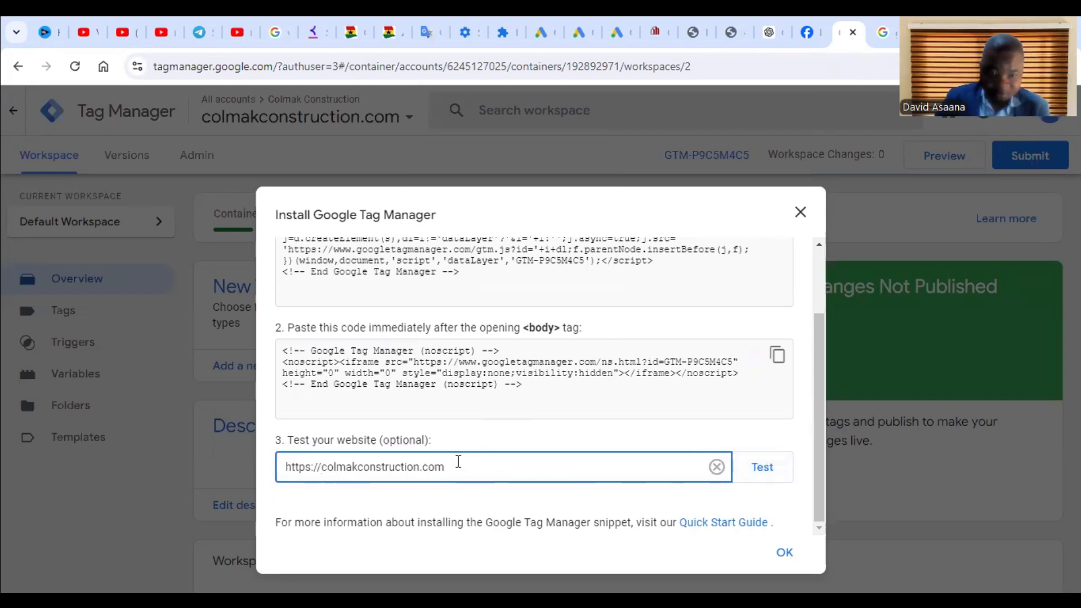
{"action": "key", "text": "Left"}
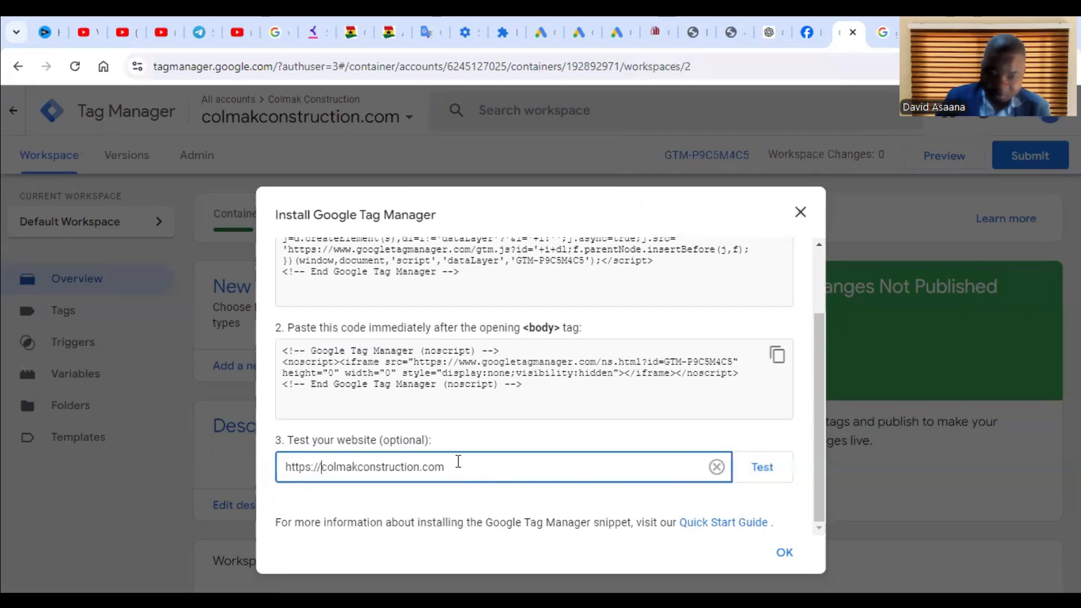
{"action": "key", "text": "BackSpace"}
{"action": "key", "text": "BackSpace"}
{"action": "key", "text": "BackSpace"}
{"action": "key", "text": "BackSpace"}
{"action": "key", "text": "BackSpace"}
{"action": "key", "text": "BackSpace"}
{"action": "key", "text": "BackSpace"}
{"action": "key", "text": "BackSpace"}
{"action": "scroll", "coordinate": [458, 462], "scroll_direction": "up", "scroll_amount": 1}
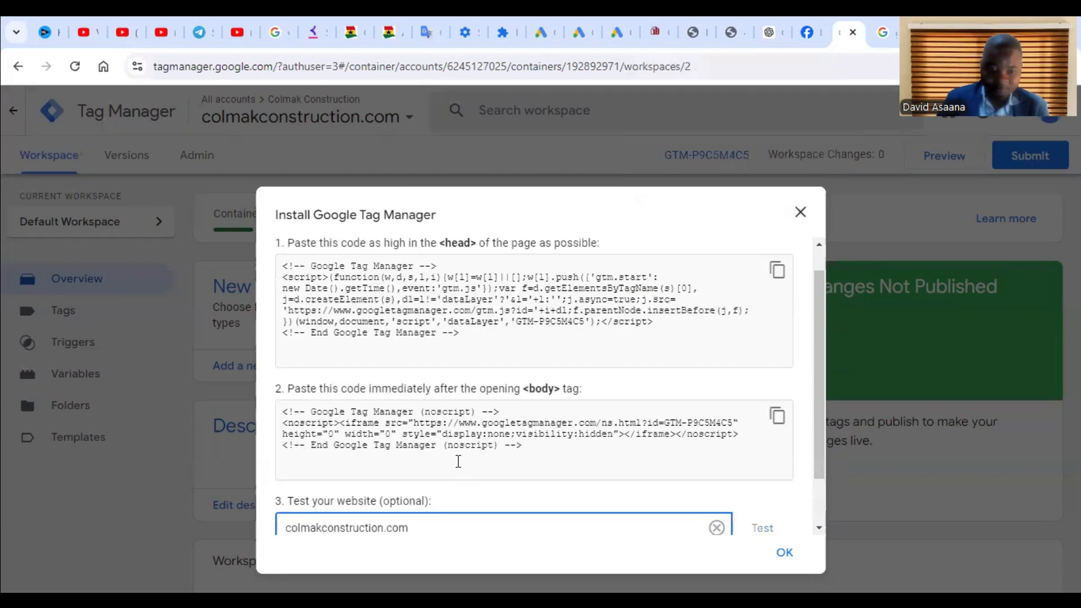
{"action": "scroll", "coordinate": [651, 454], "scroll_direction": "down", "scroll_amount": 1}
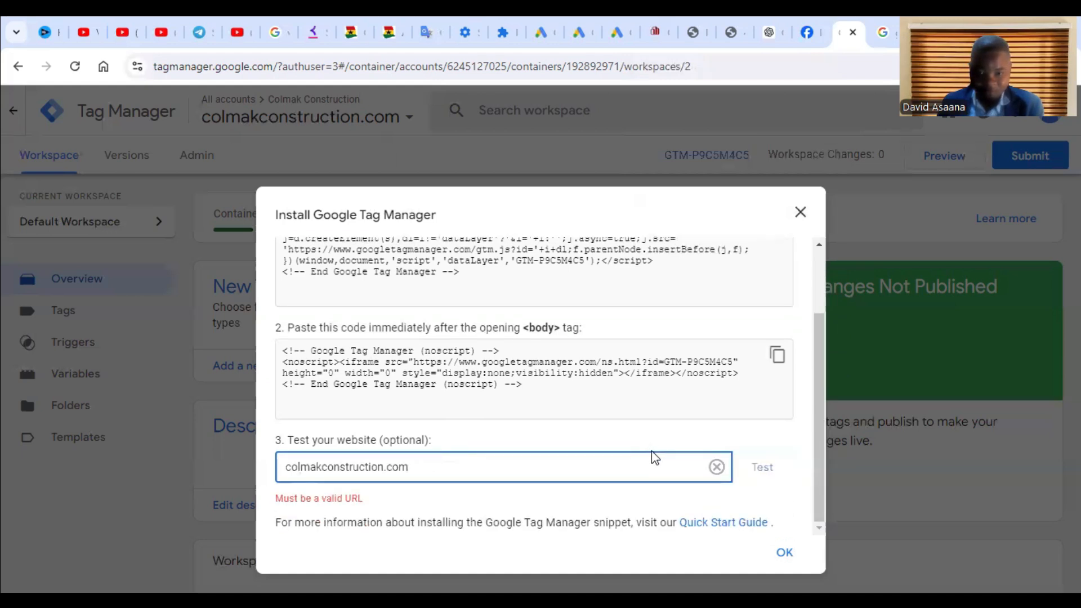
{"action": "left_click", "coordinate": [502, 467]}
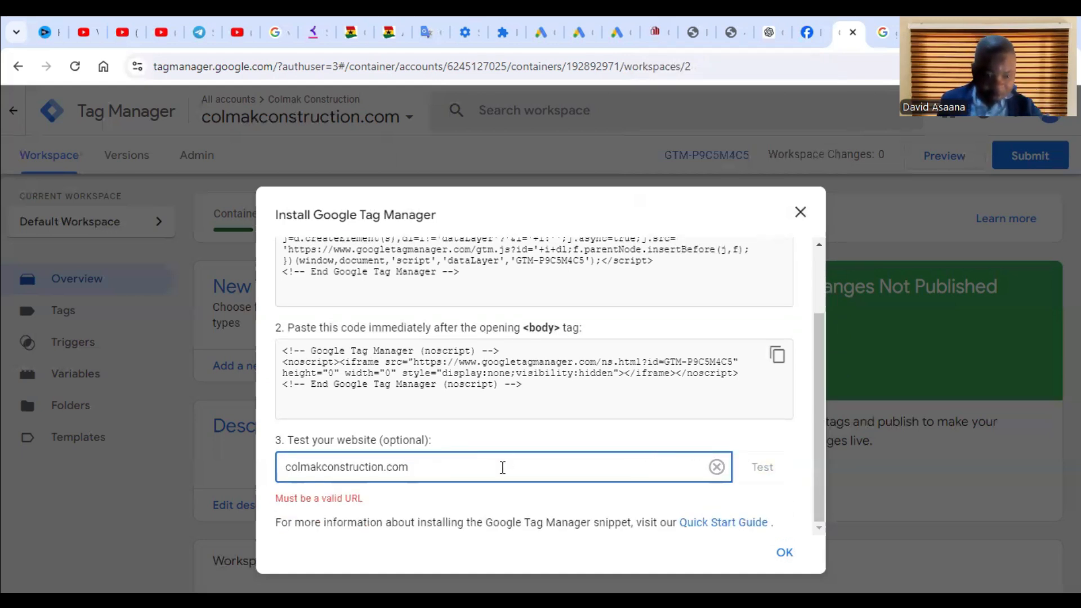
{"action": "key", "text": "ctrl+a"}
{"action": "scroll", "coordinate": [502, 467], "scroll_direction": "up", "scroll_amount": 2}
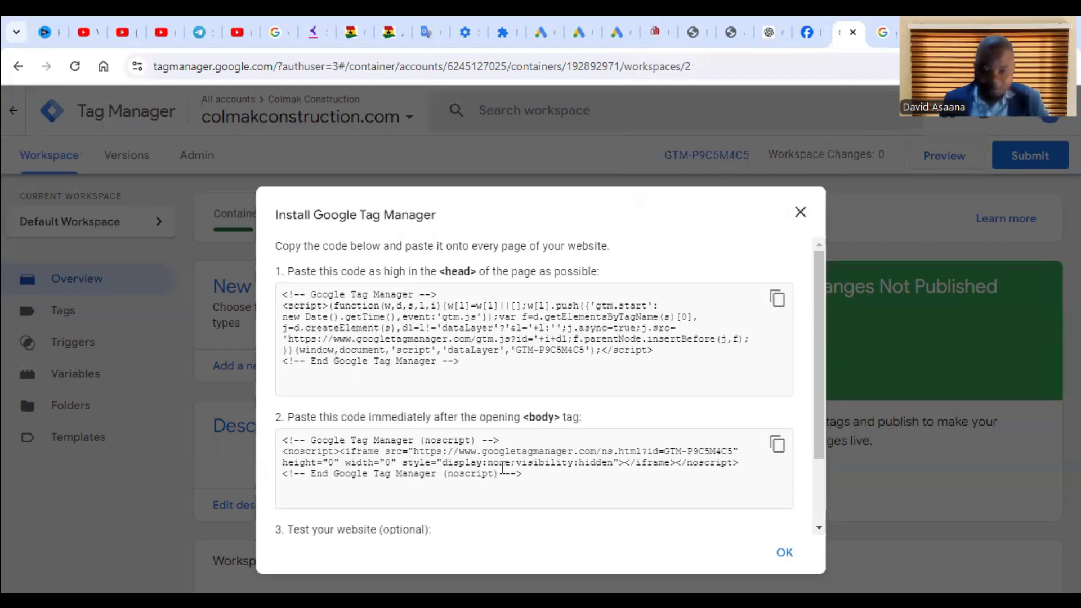
{"action": "scroll", "coordinate": [503, 467], "scroll_direction": "down", "scroll_amount": 2}
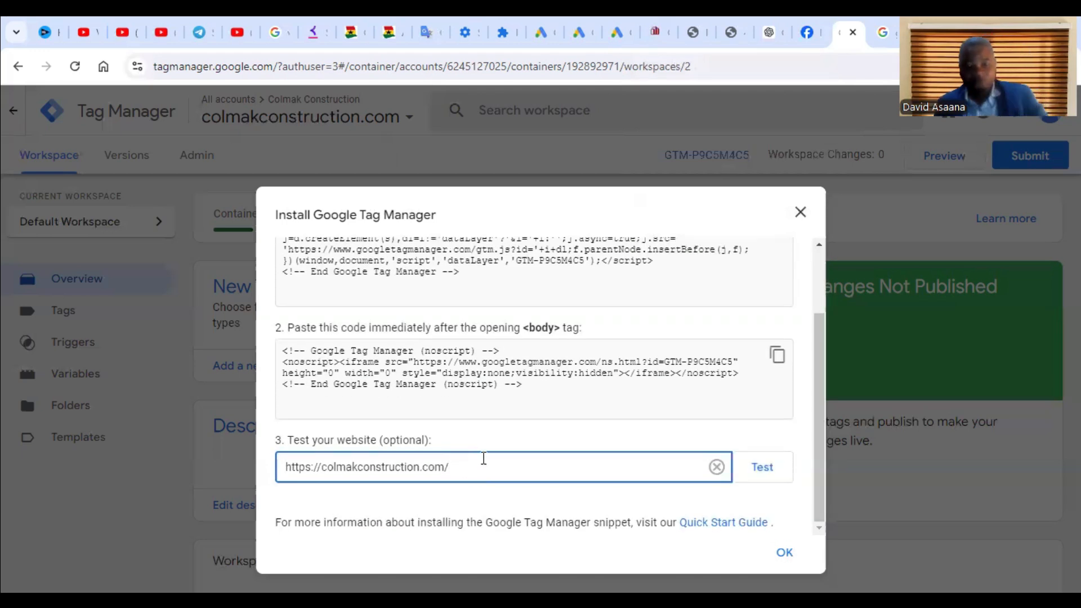
{"action": "key", "text": "BackSpace"}
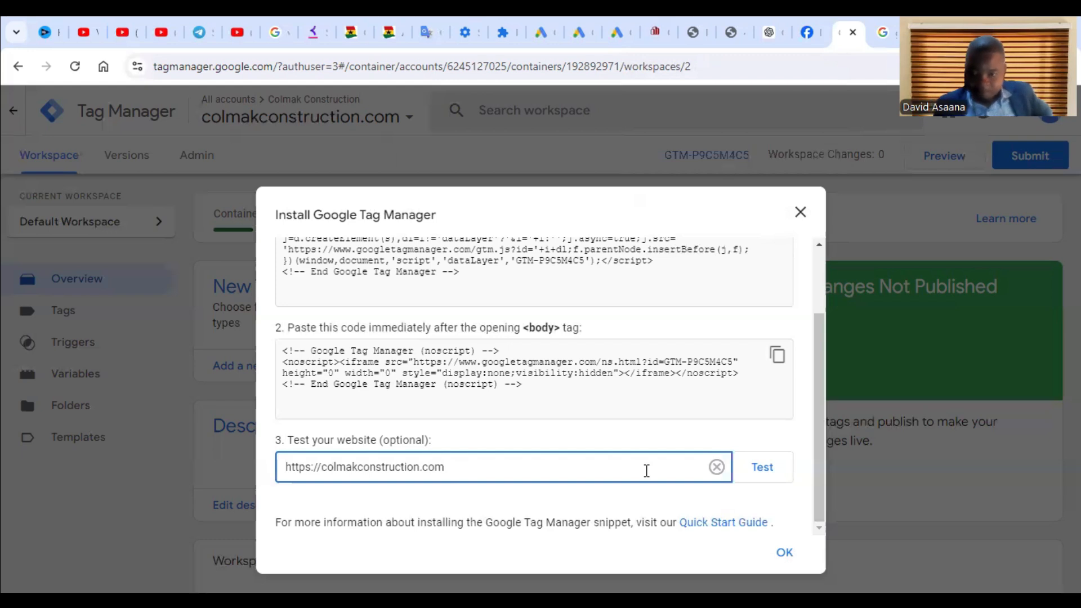
{"action": "left_click", "coordinate": [771, 470]}
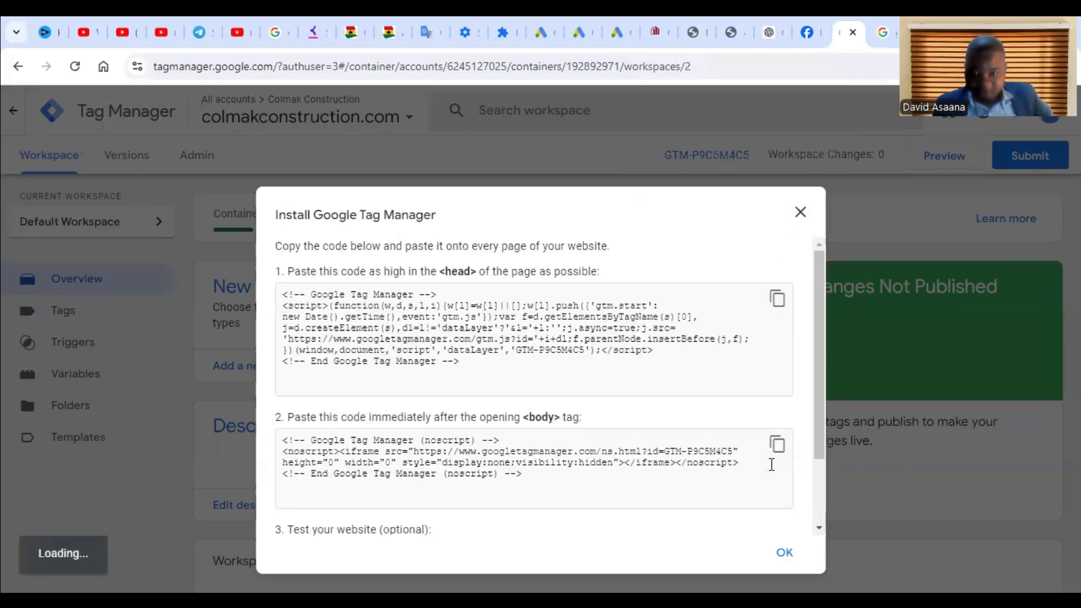
{"action": "scroll", "coordinate": [741, 515], "scroll_direction": "down", "scroll_amount": 2}
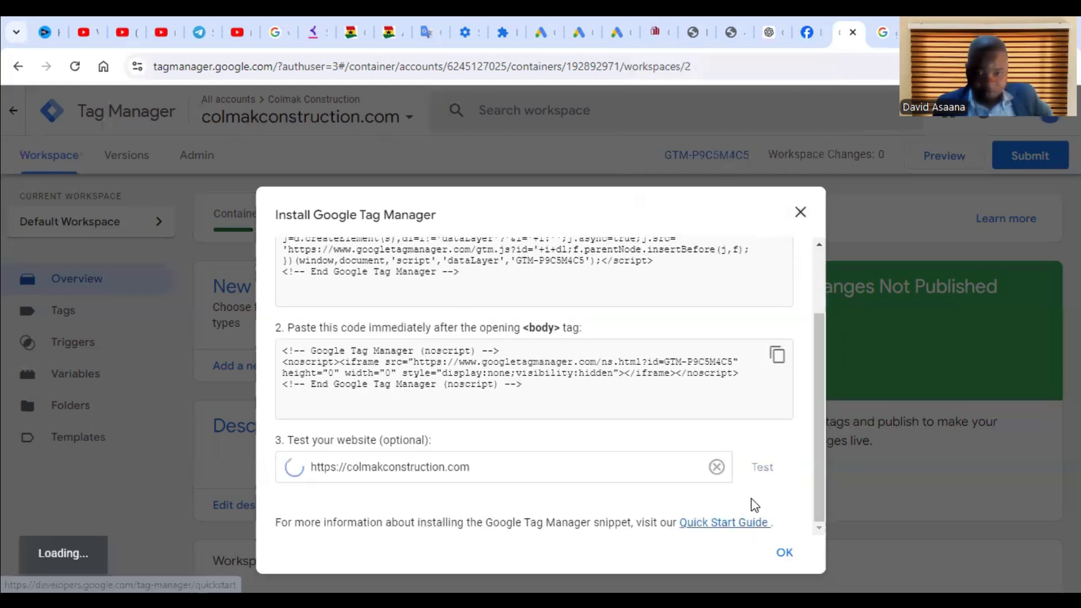